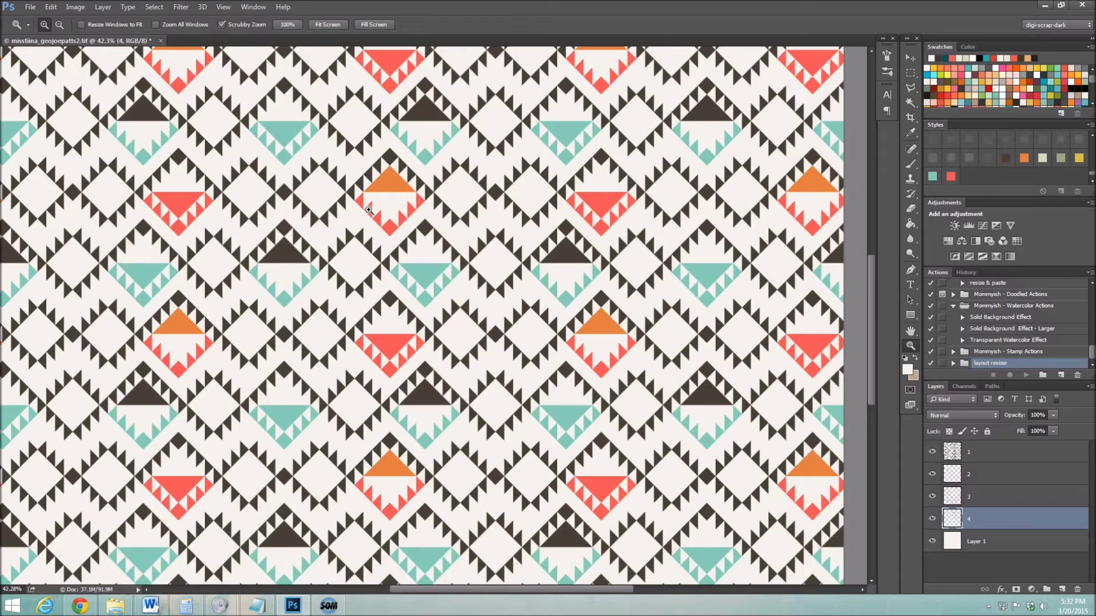
Open the Actions panel flyout menu over the four-layer triangle pattern
left_click(1088, 272)
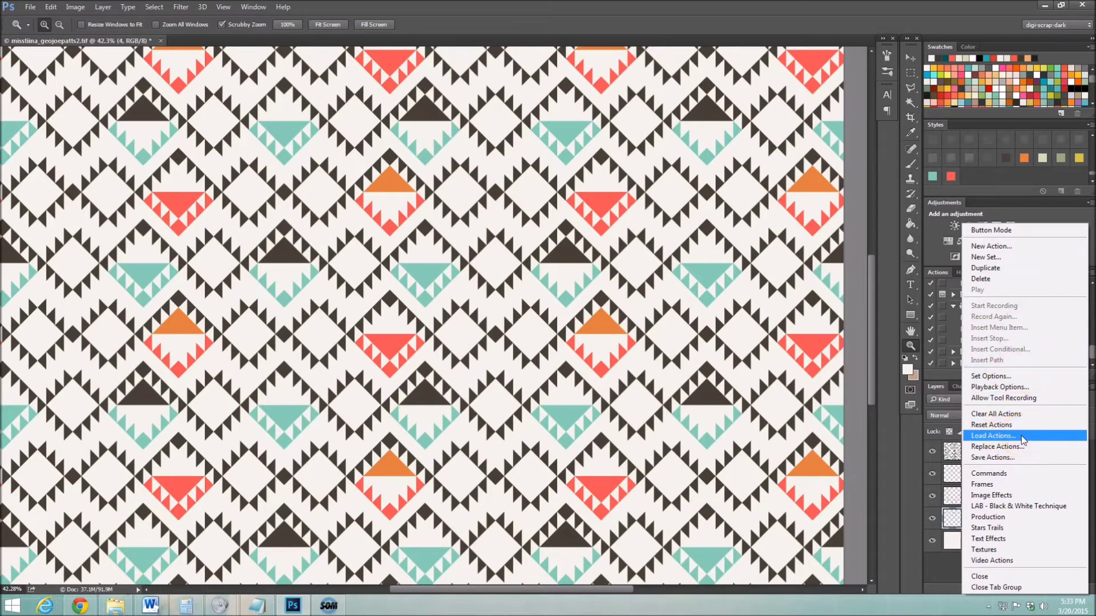
Choose Load Actions, open the Mommyish - Ikat Fabric Actions folder and select the nodupe file
left_click(993, 435)
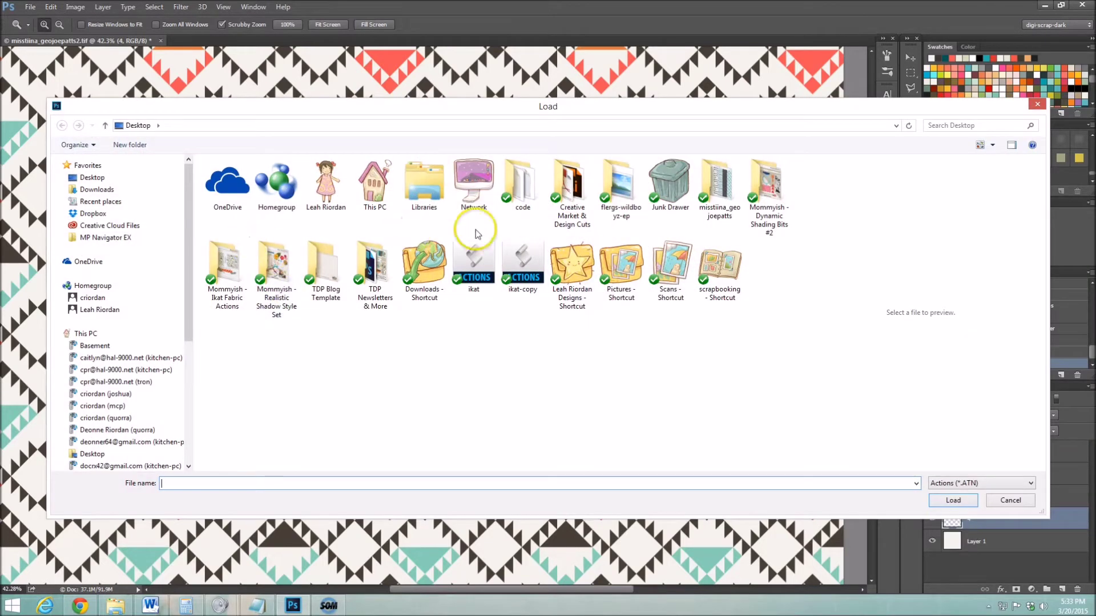
left_click(244, 258)
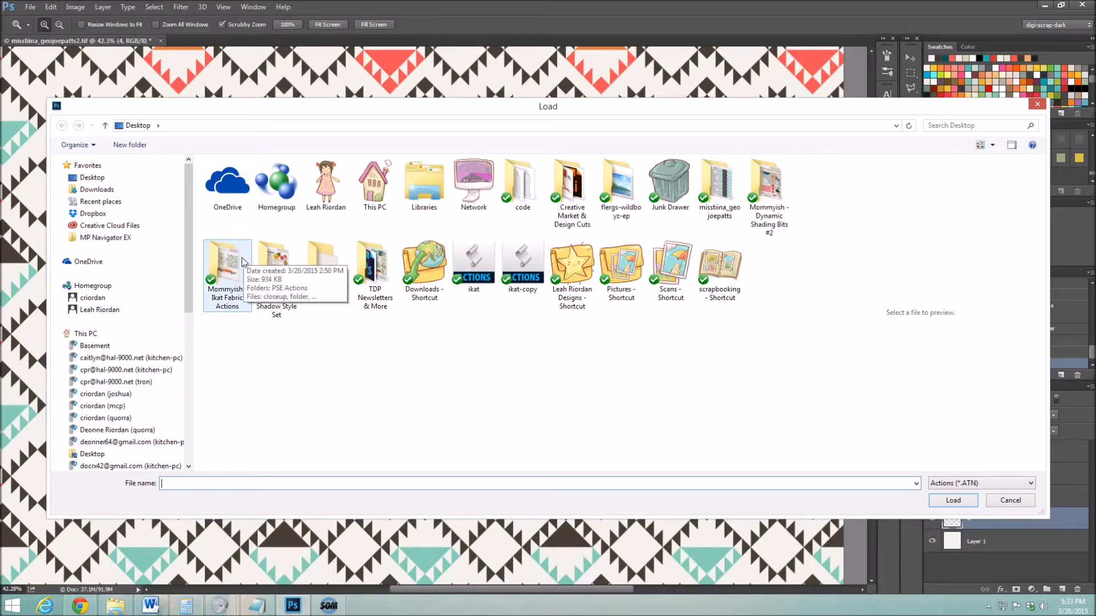
left_click(376, 362)
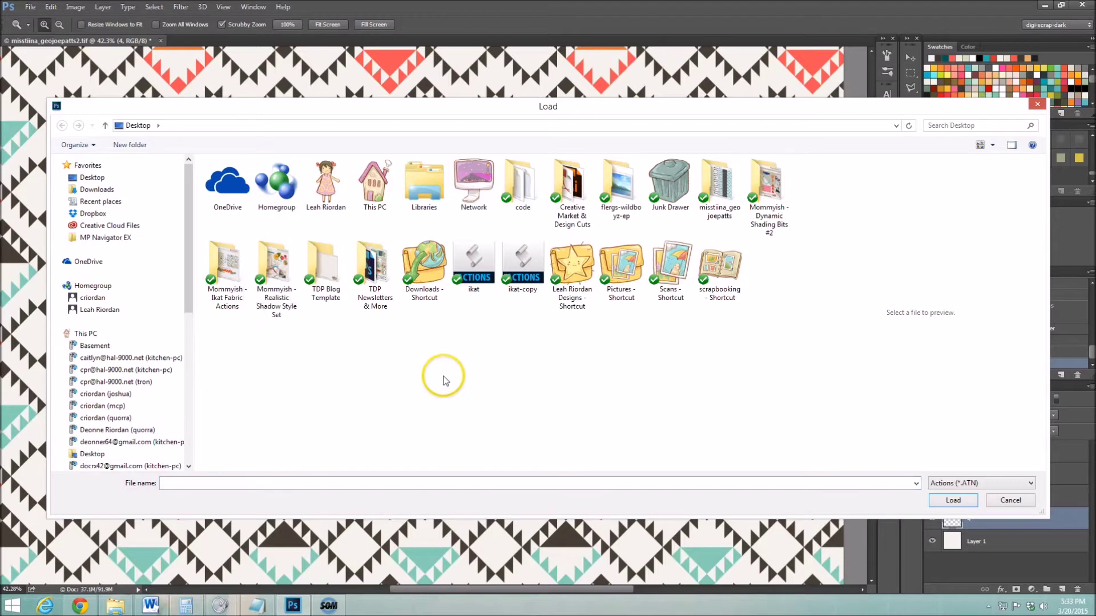
double_click(226, 267)
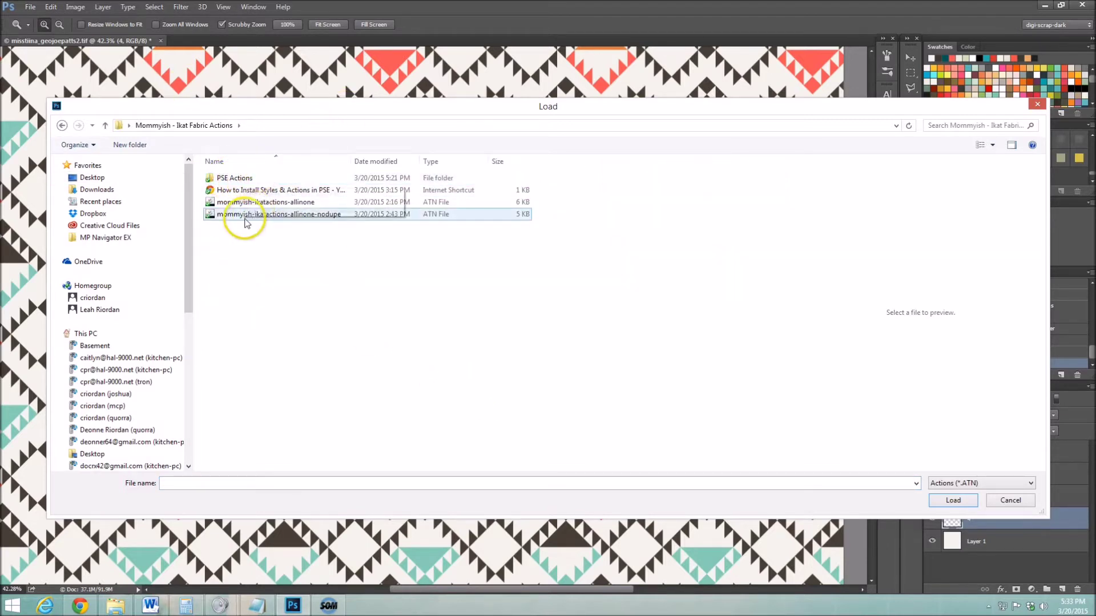
left_click(245, 216)
right_click(275, 333)
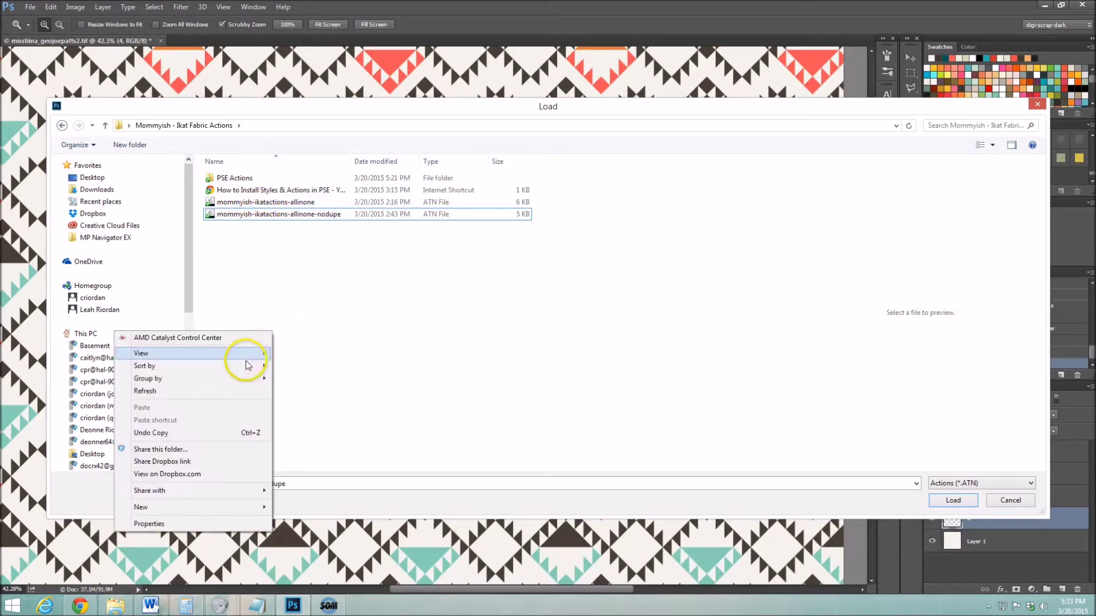
Show the files as large icons and compare allinone with allinone-nodupe, settling on nodupe
mouse_move(248, 365)
left_click(83, 365)
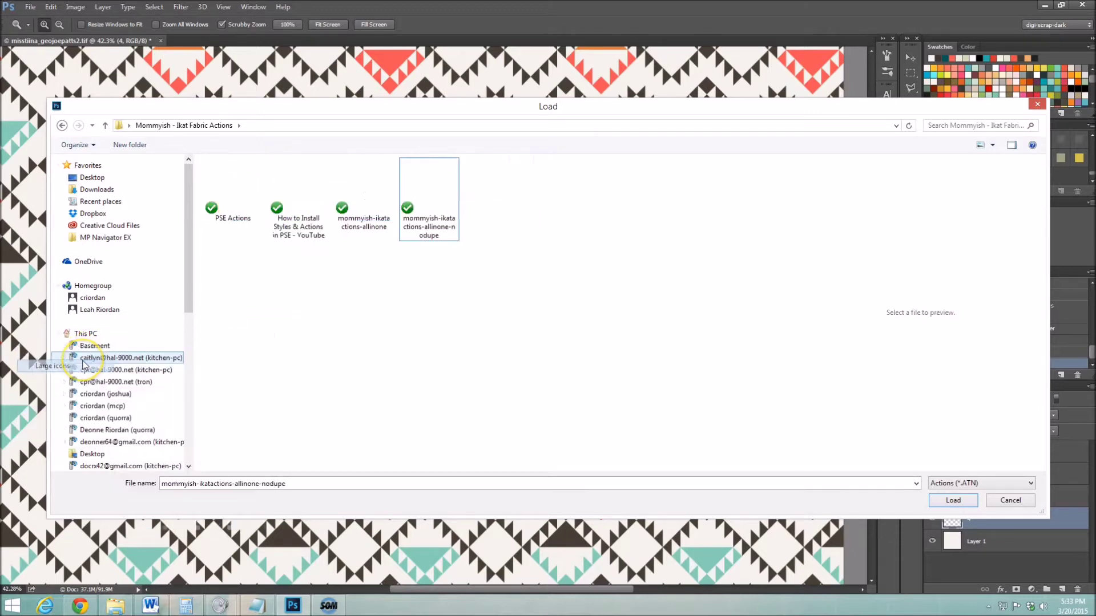
left_click(382, 226)
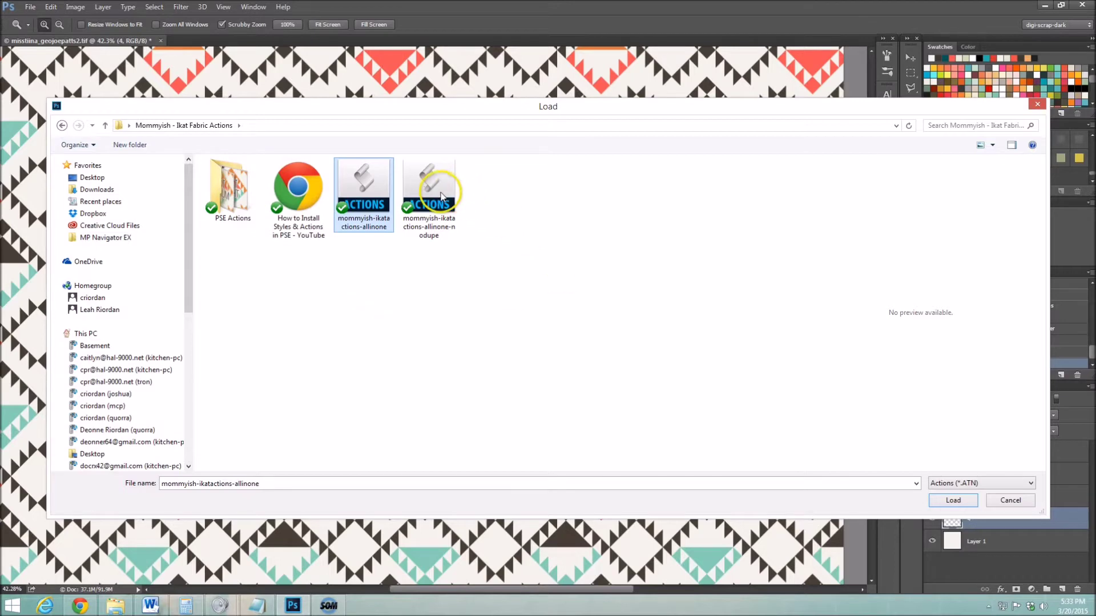
left_click(441, 195)
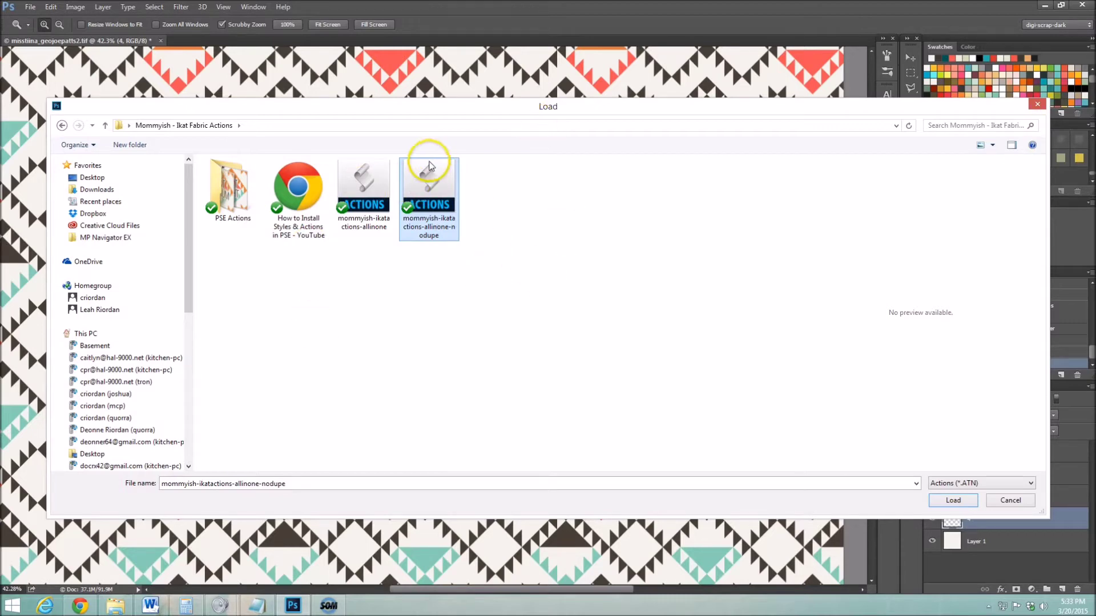
left_click(362, 184)
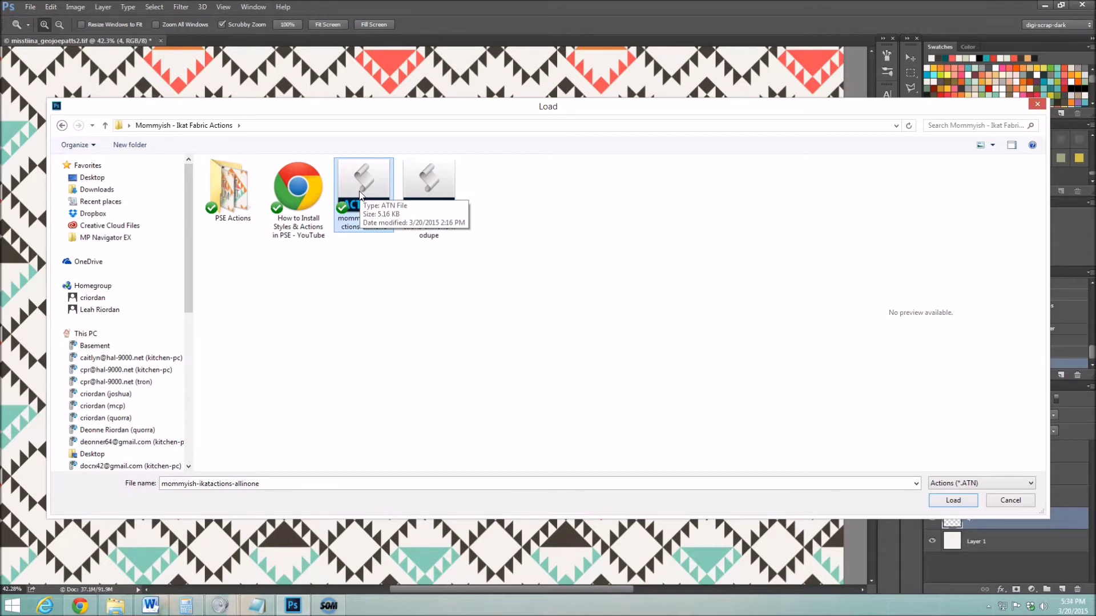
left_click(429, 194)
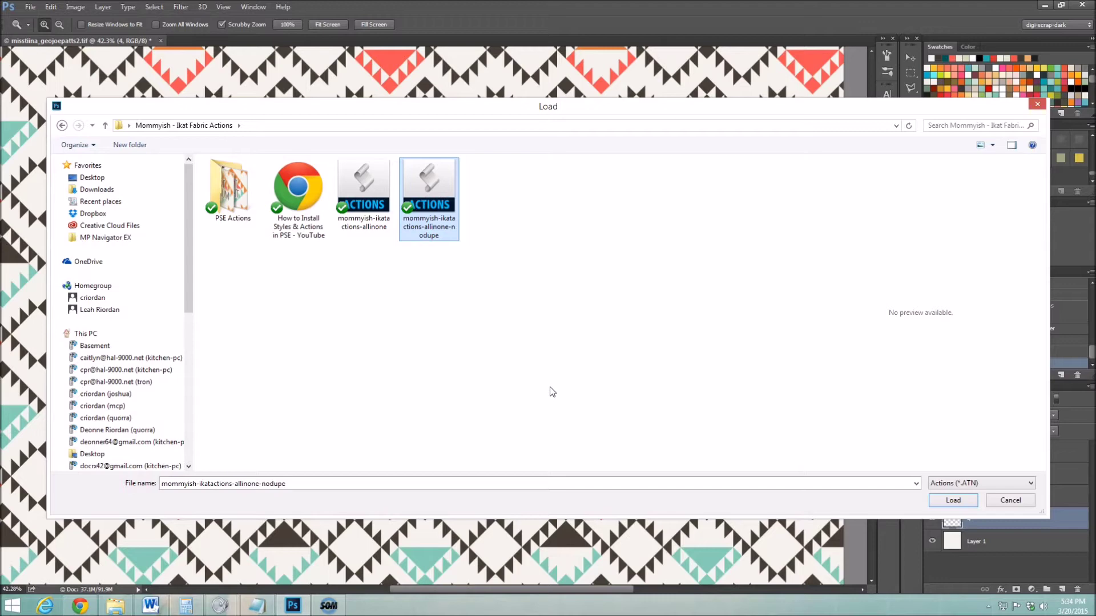
left_click(389, 214, "ctrl")
Load the nodupe ikat action set, zoom out, and toggle layer 1's dark diamonds off and on
double_click(429, 193)
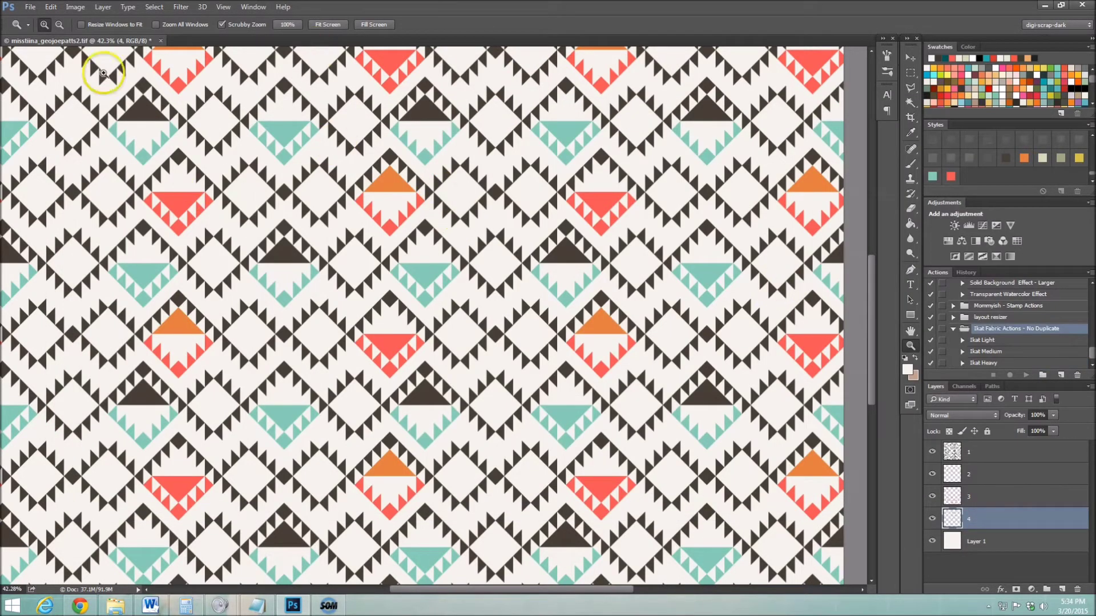
left_click_drag(433, 345, 403, 343)
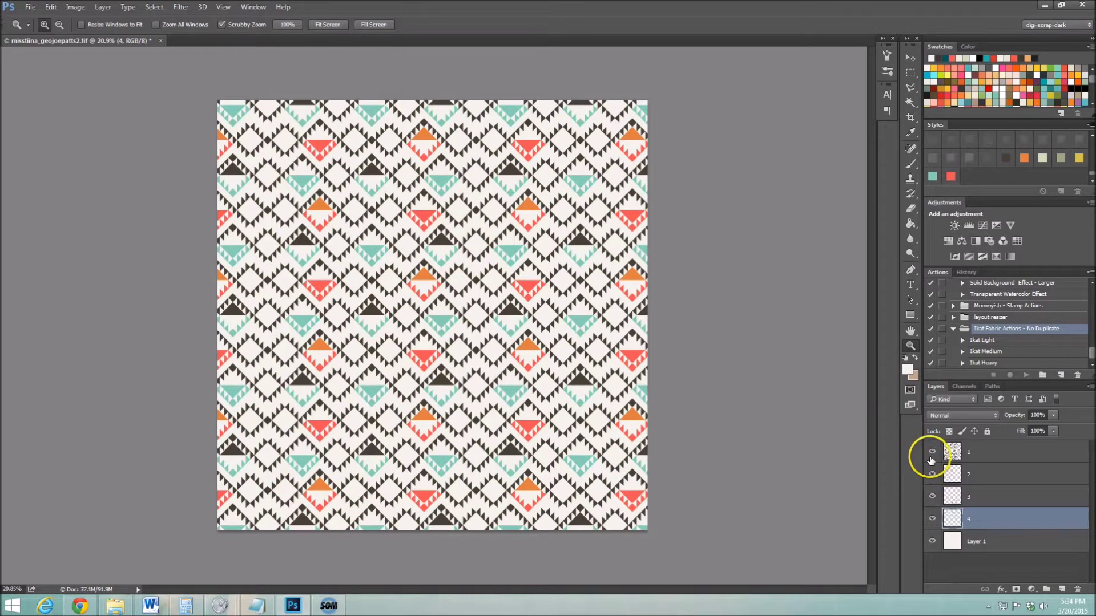
left_click(932, 451)
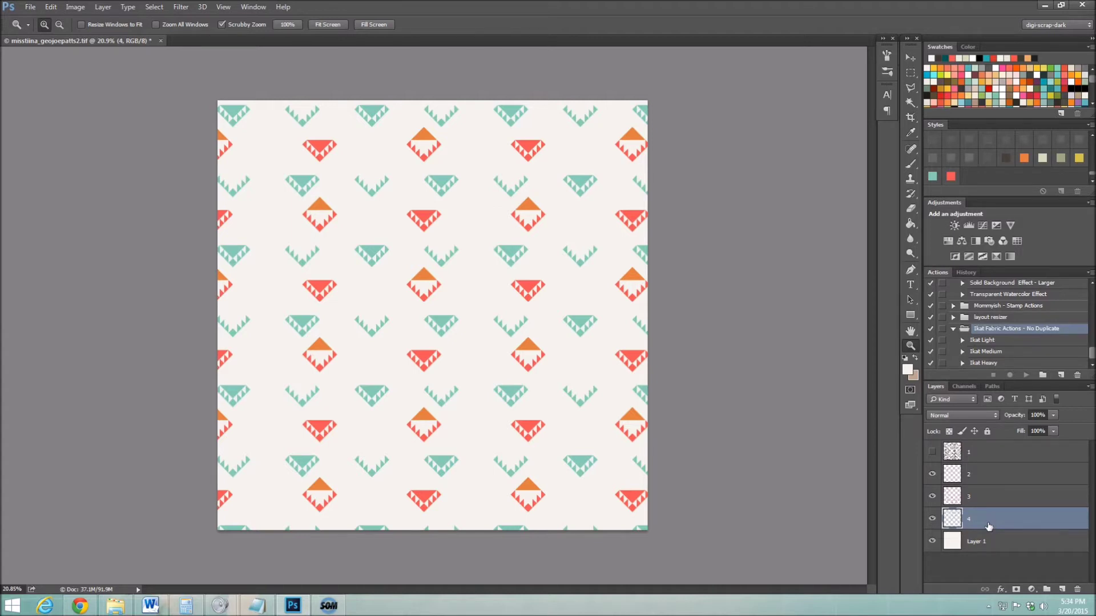
left_click(951, 507)
left_click(934, 453)
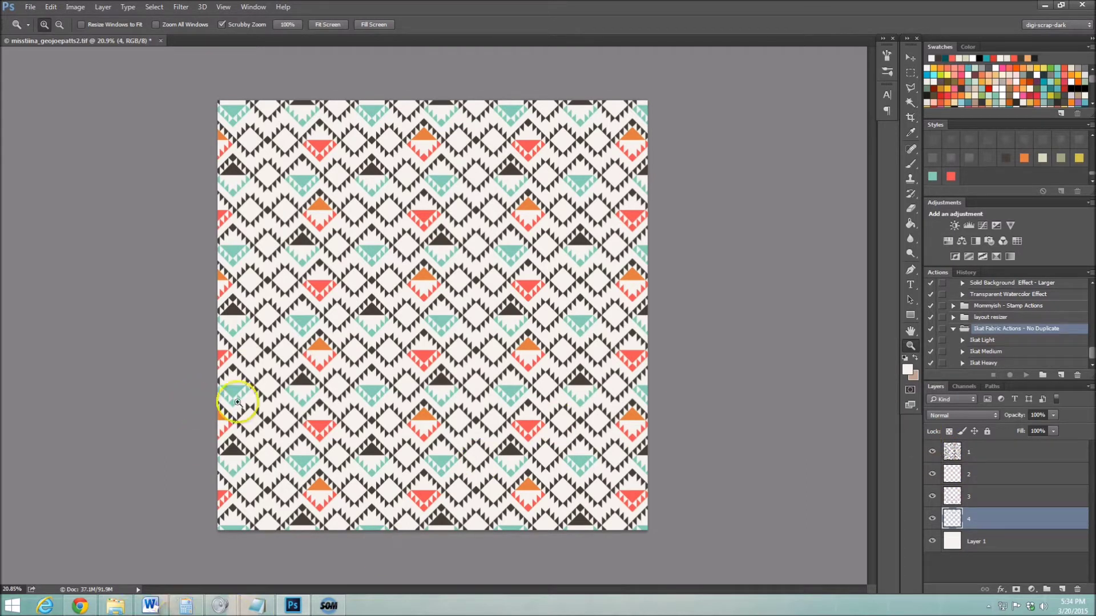
left_click(126, 606)
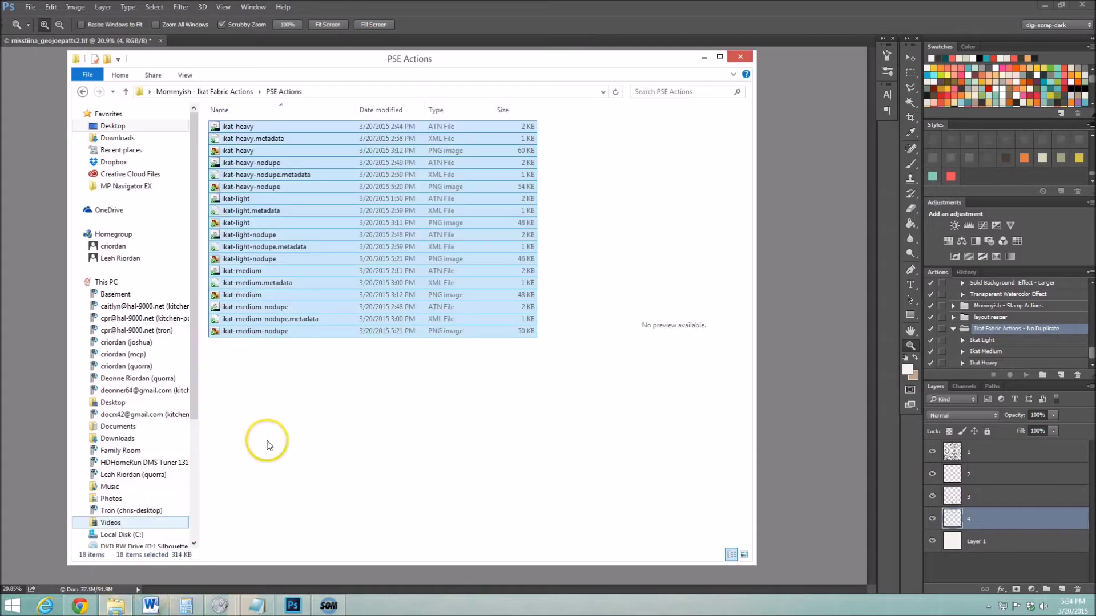
left_click(309, 438)
left_click(112, 125)
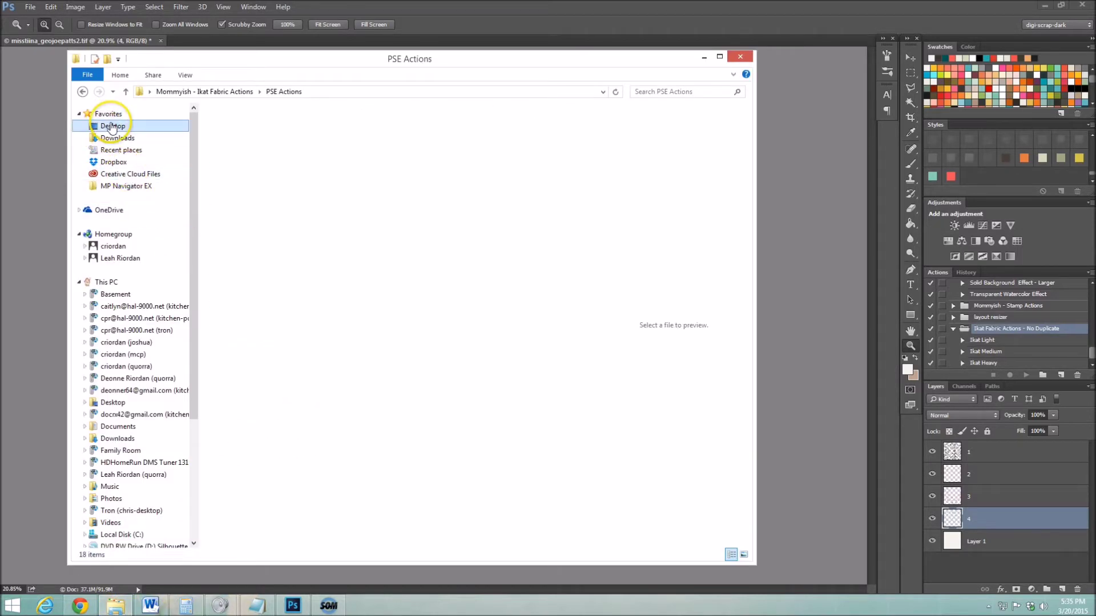
left_click(359, 443)
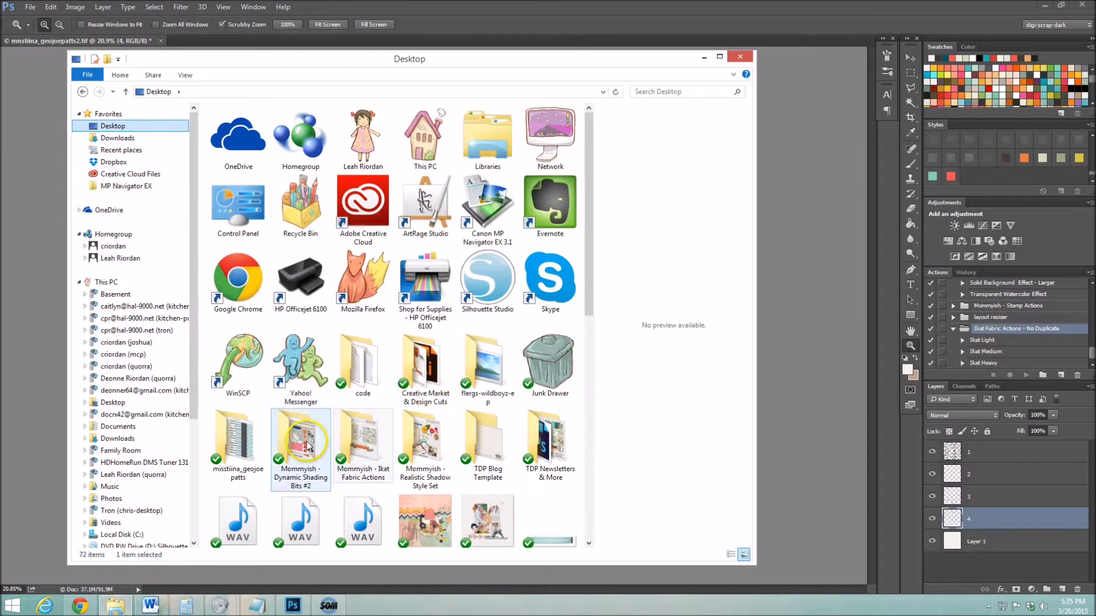
double_click(359, 442)
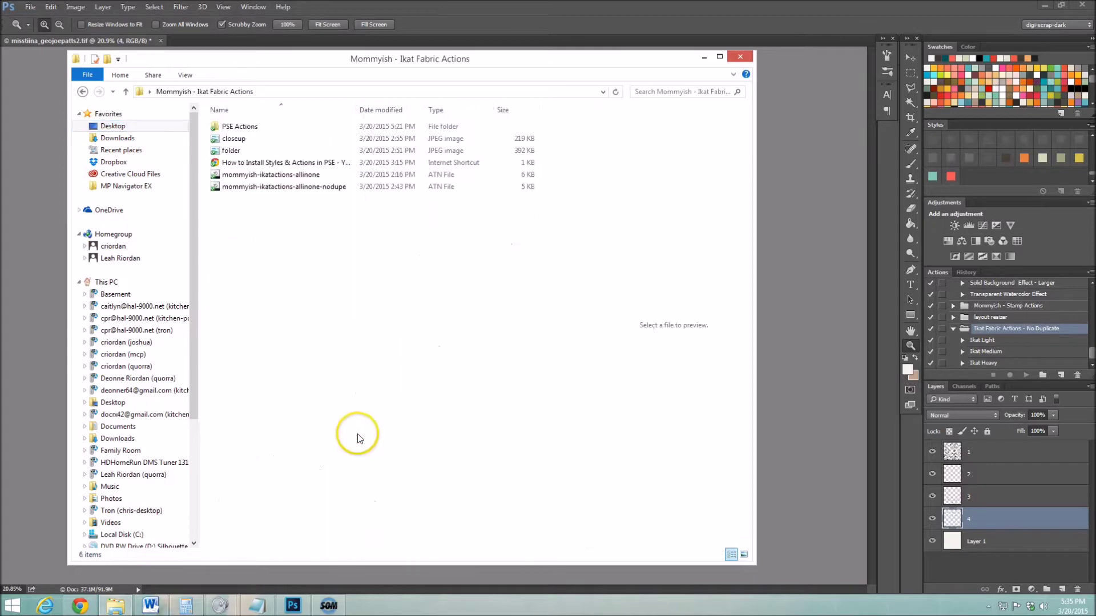
double_click(251, 124)
right_click(321, 416)
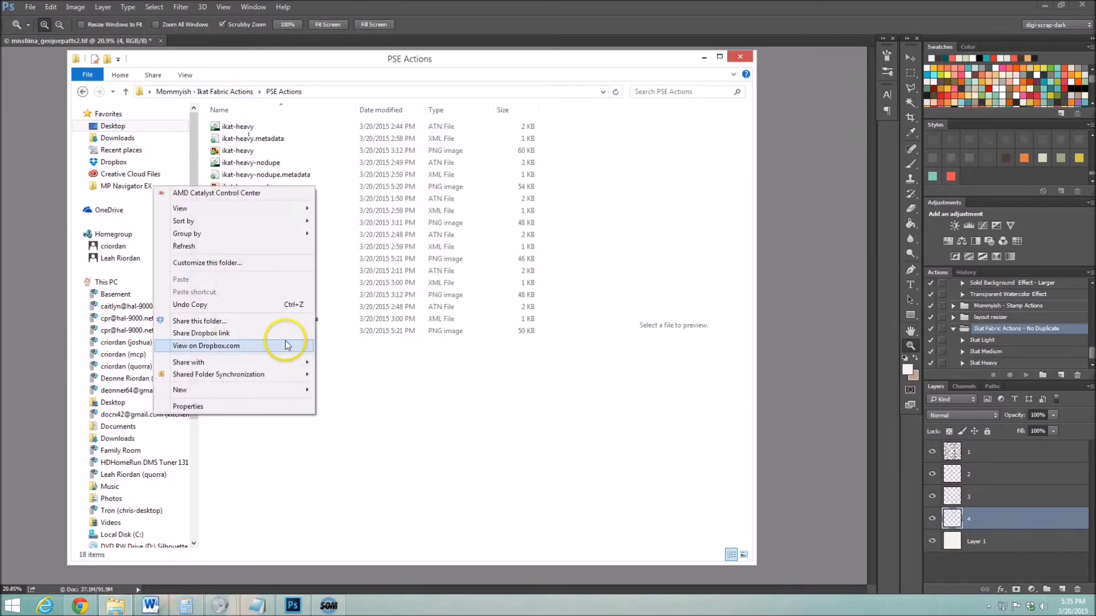
mouse_move(197, 209)
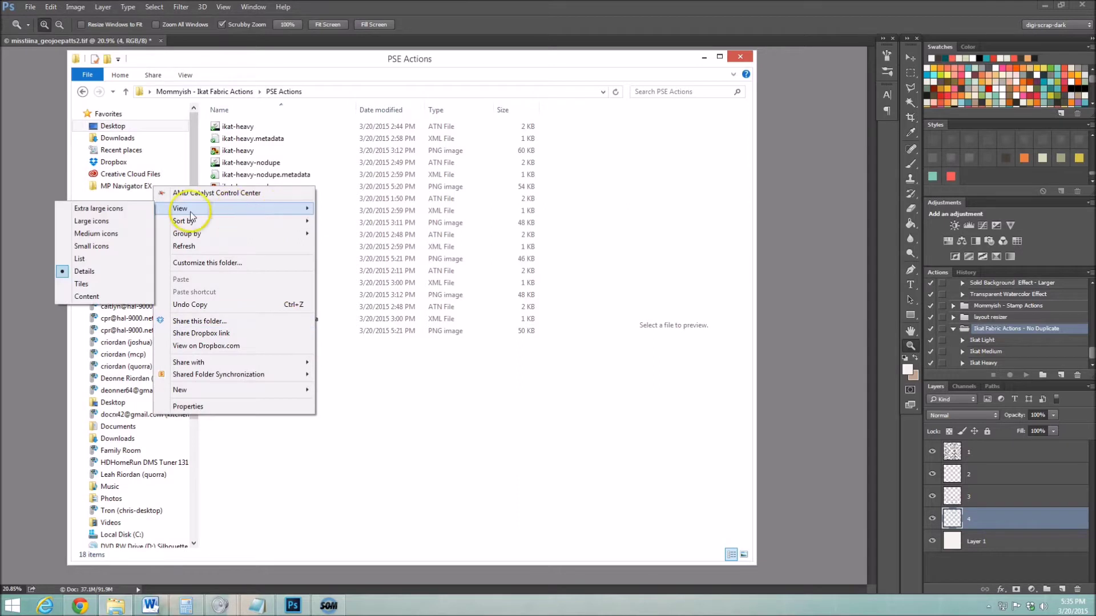
left_click(116, 224)
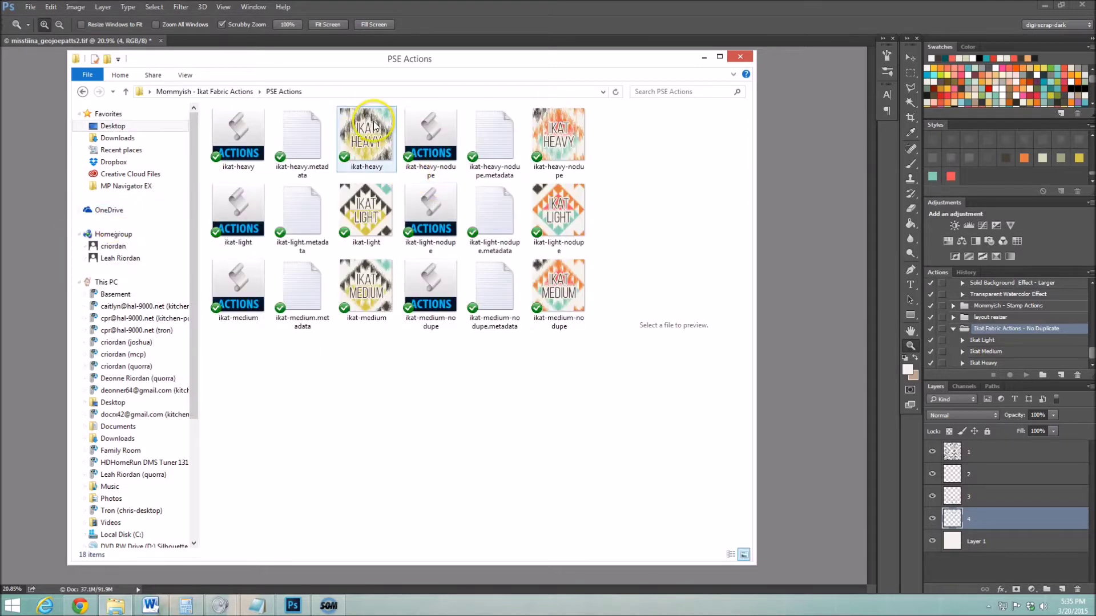
left_click(568, 137)
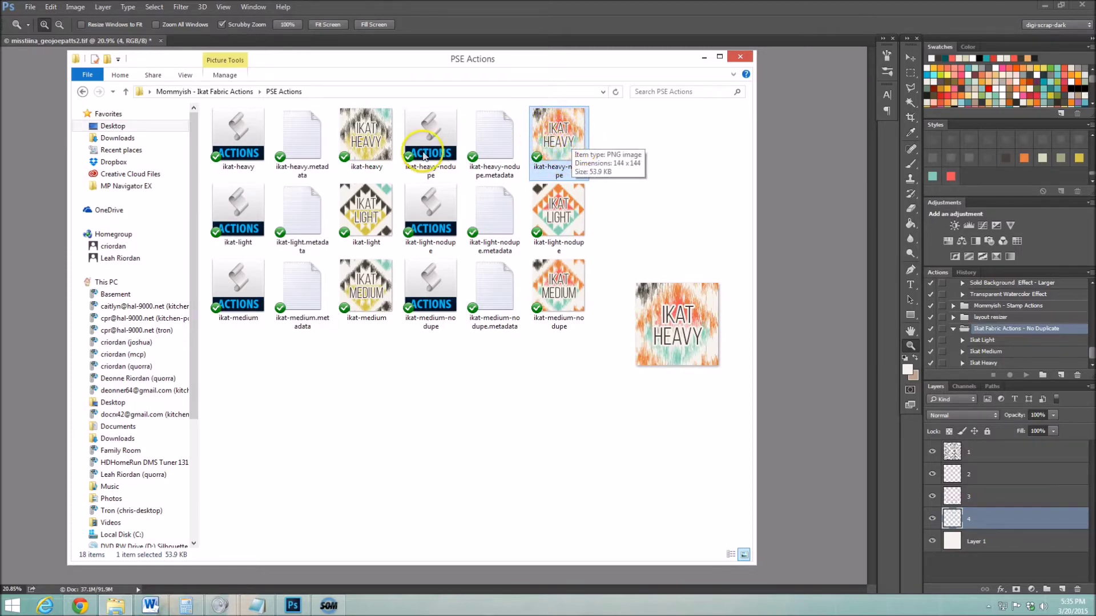
left_click(370, 135)
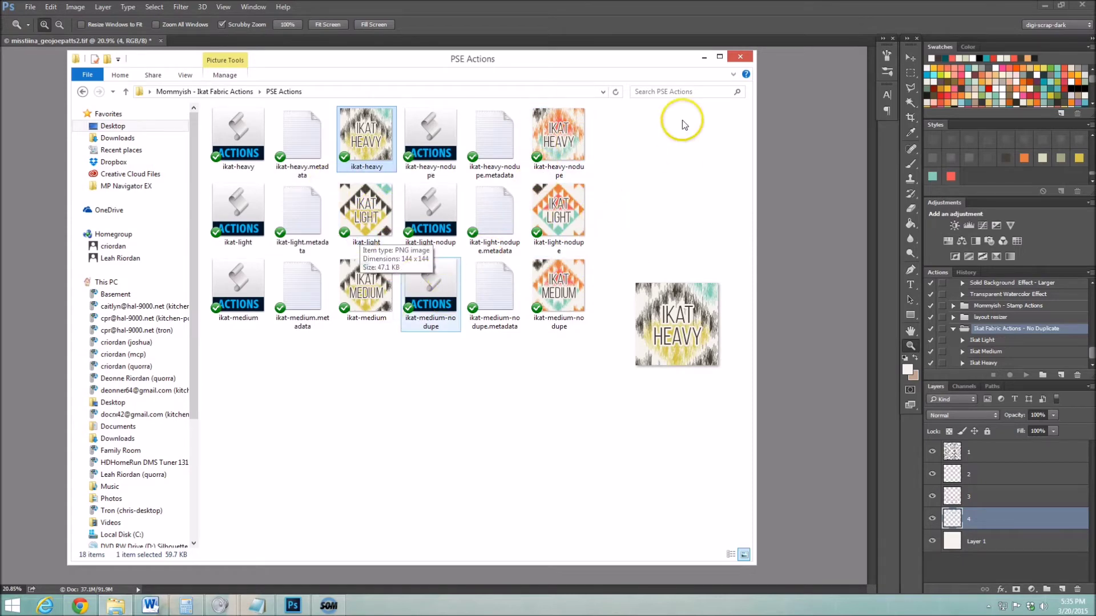
left_click(739, 57)
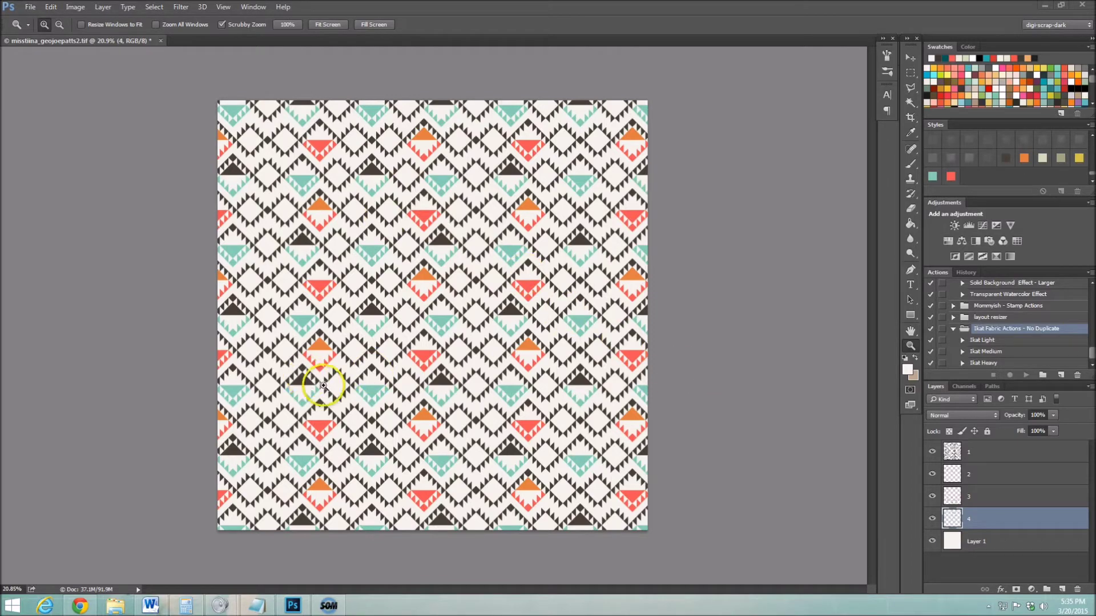
Run the Ikat Light action on layer 1's dark brown diamond pattern
left_click(364, 344)
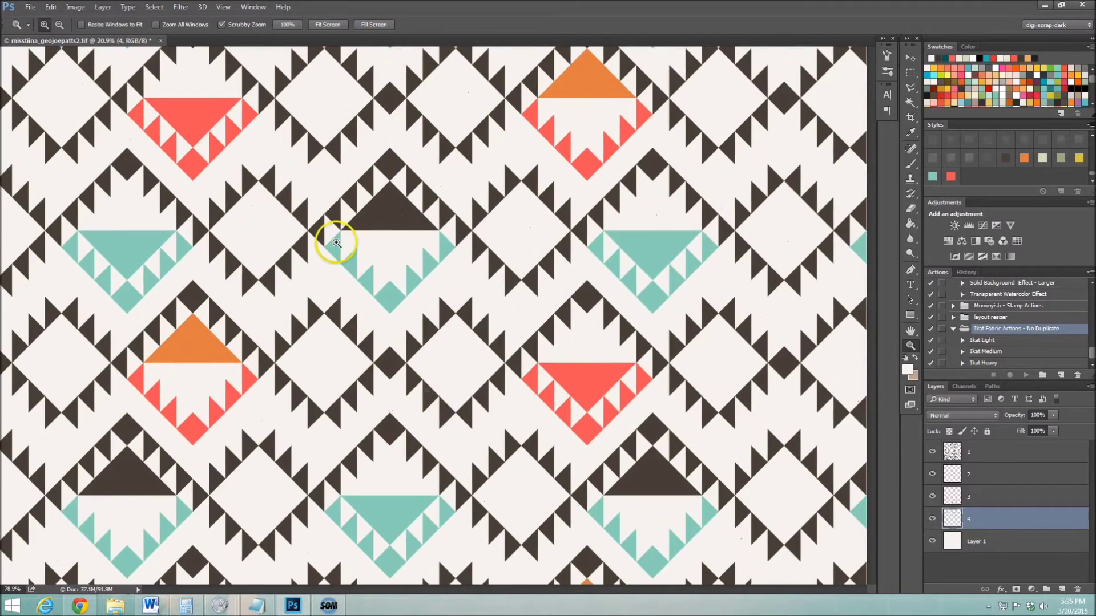
left_click_drag(361, 298, 294, 293)
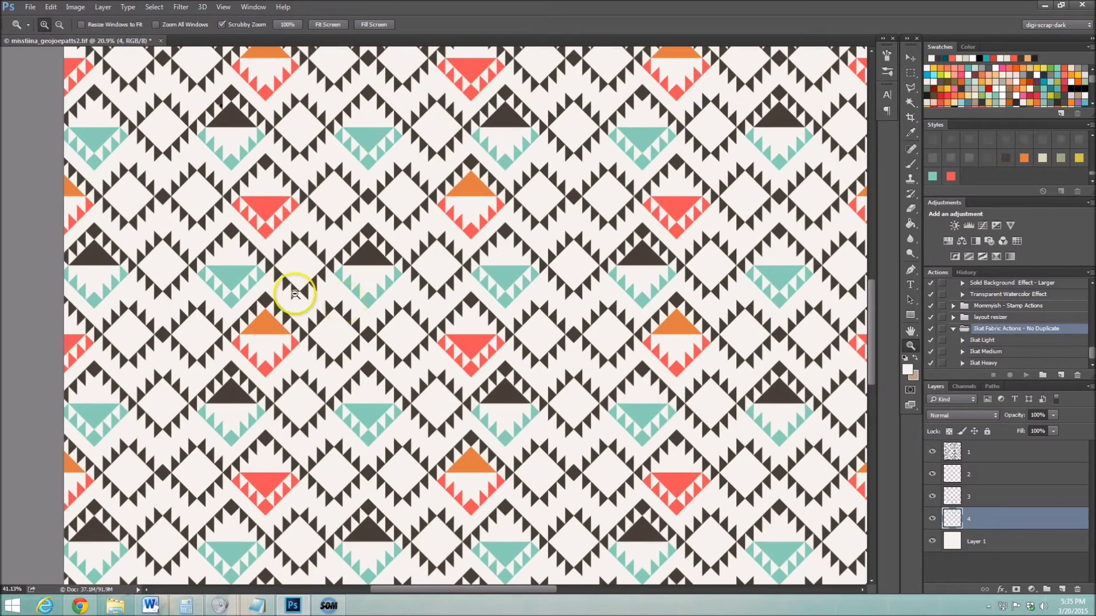
mouse_move(431, 589)
left_mouse_down()
mouse_move(464, 588)
mouse_move(450, 591)
left_mouse_up()
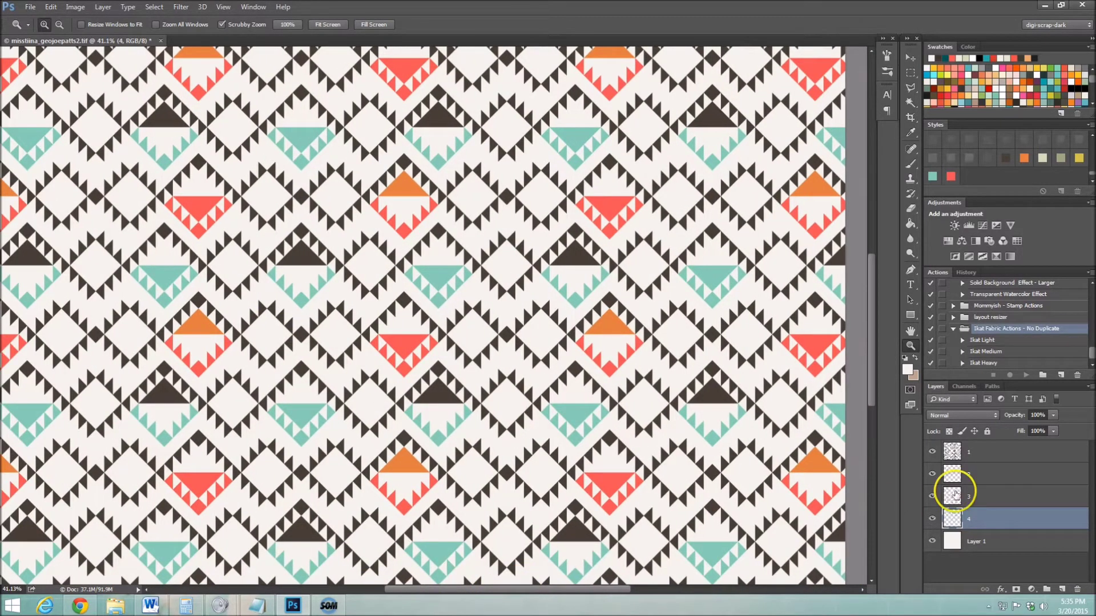
left_click(997, 453)
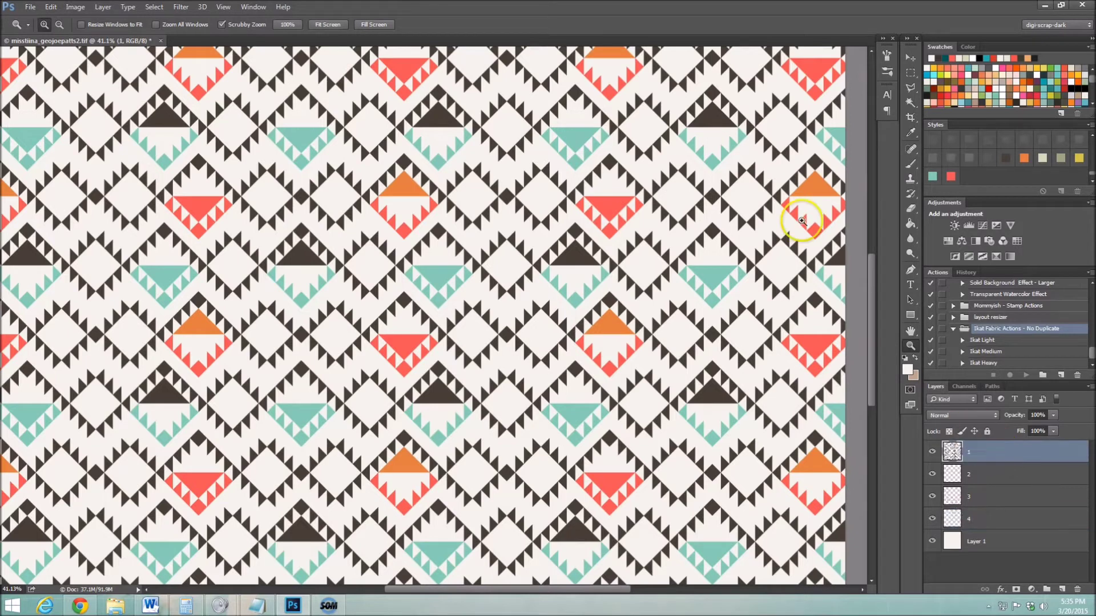
left_click(997, 341)
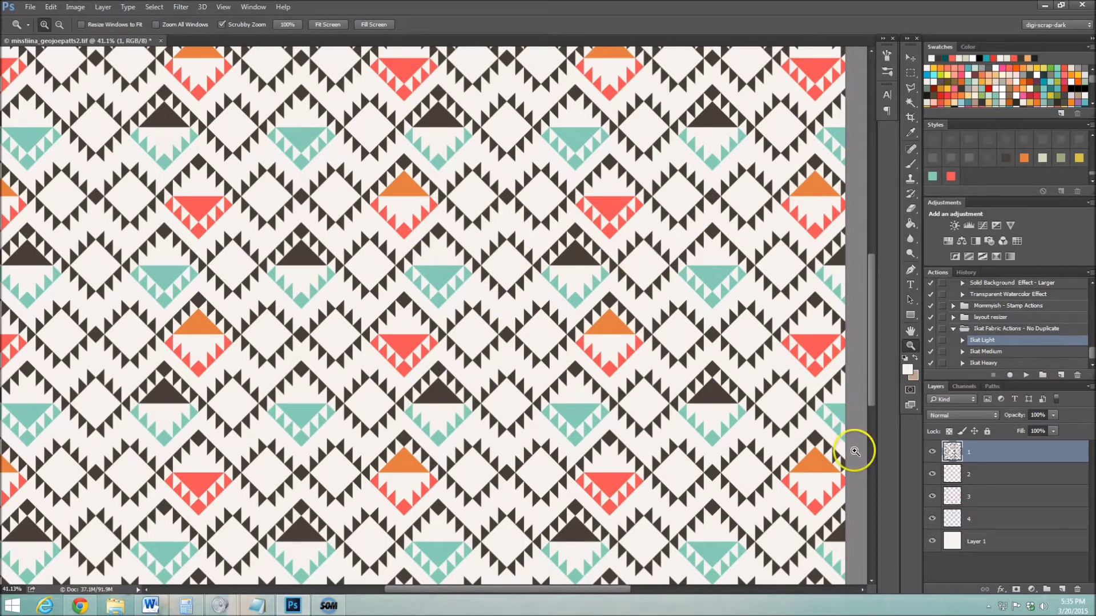
left_click(1025, 376)
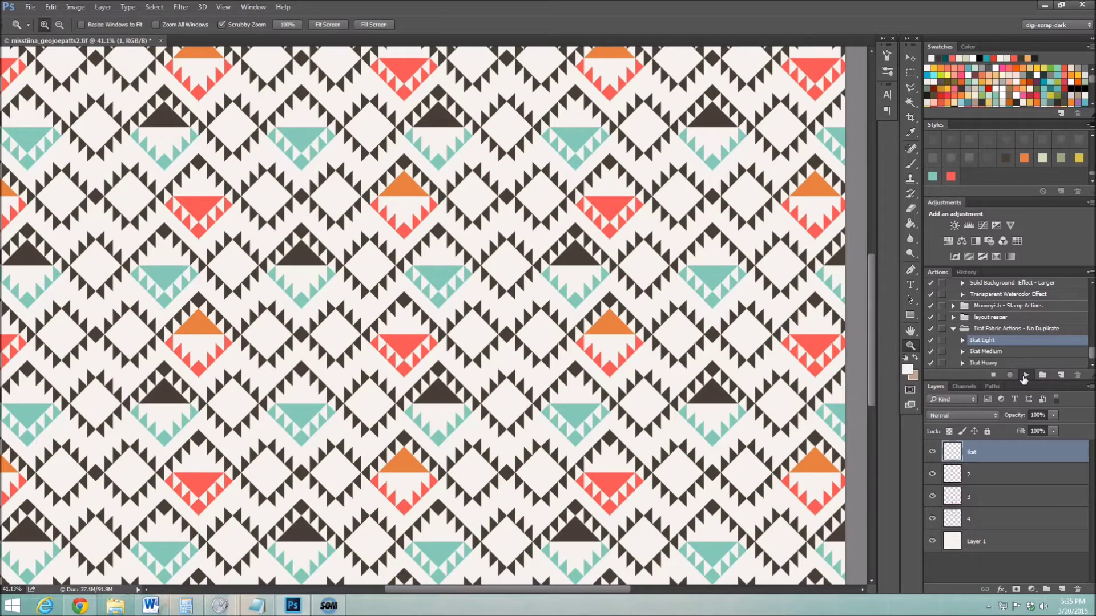
left_click(1026, 376)
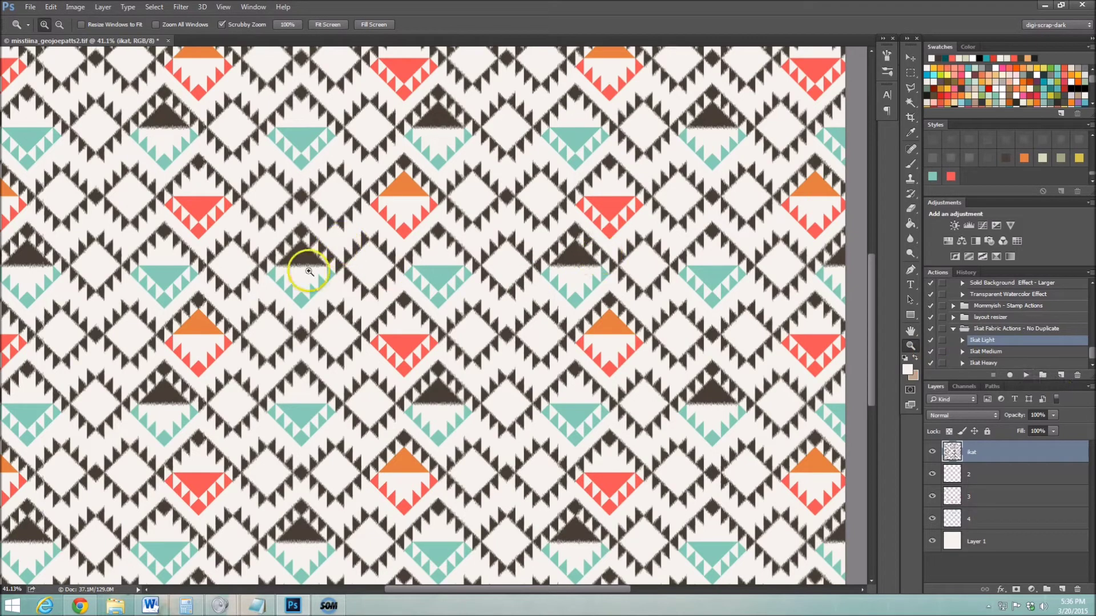
Zoom in to about 506% on the frayed brown edges beside a teal triangle
left_click(277, 254)
left_click(276, 253)
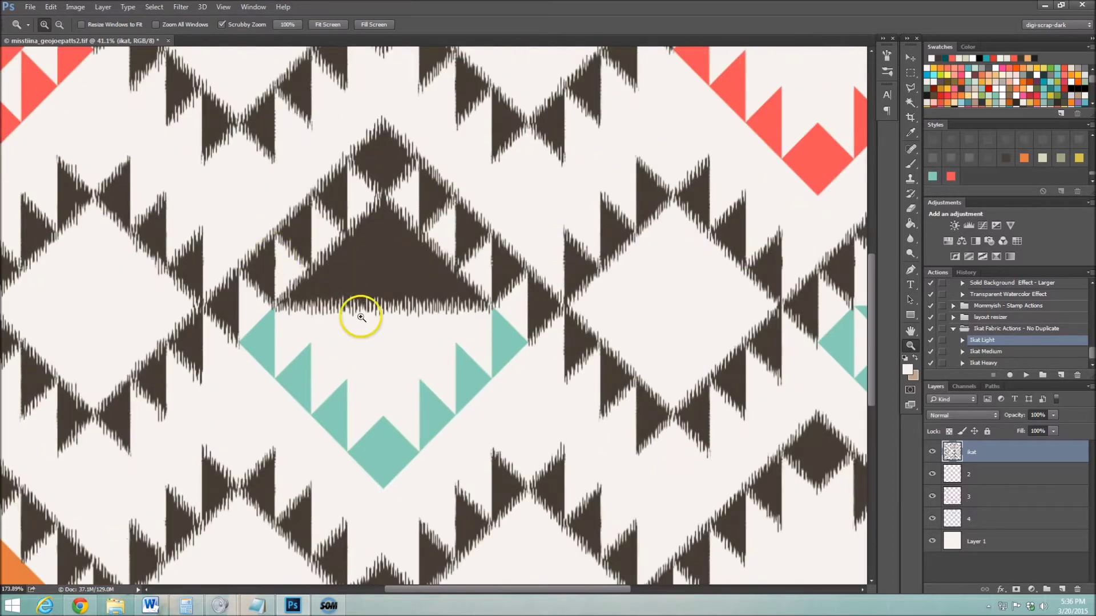
left_click(470, 300)
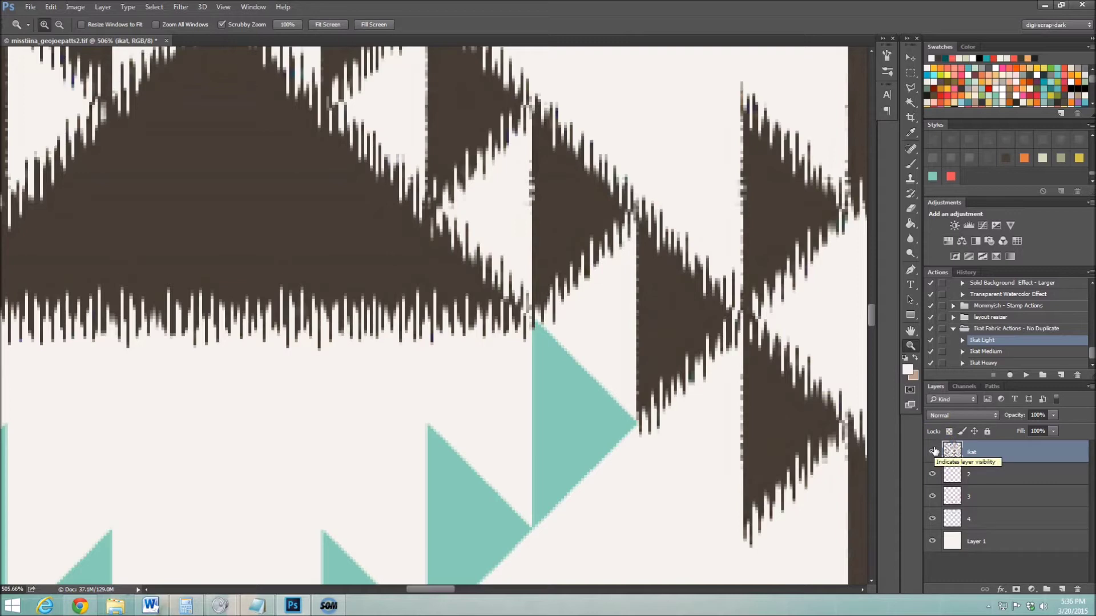
double_click(1065, 455)
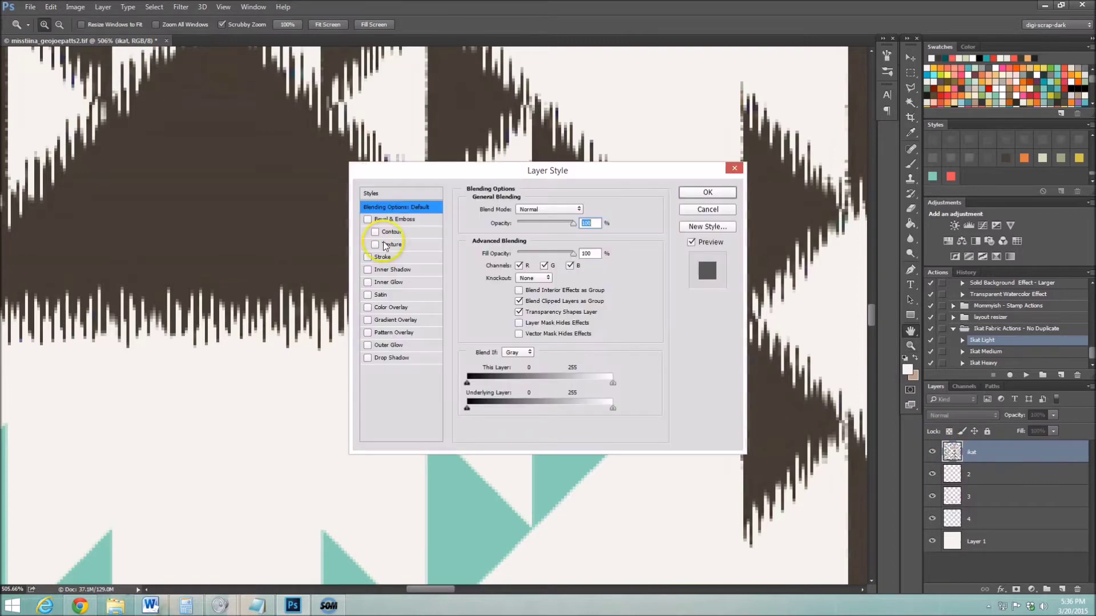
left_click(391, 307)
left_click(585, 209)
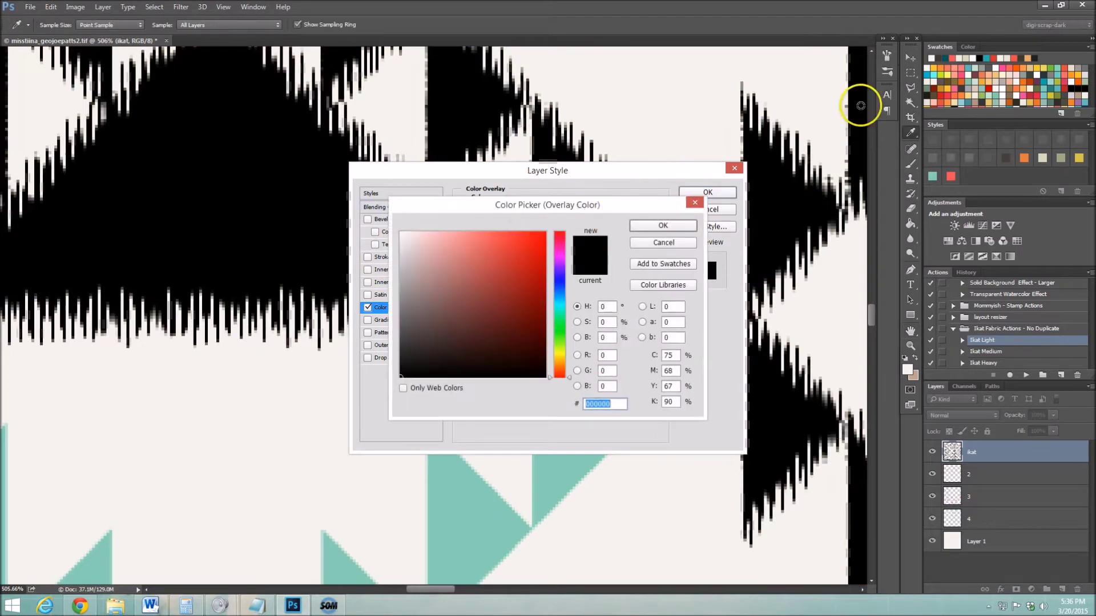
left_click(962, 78)
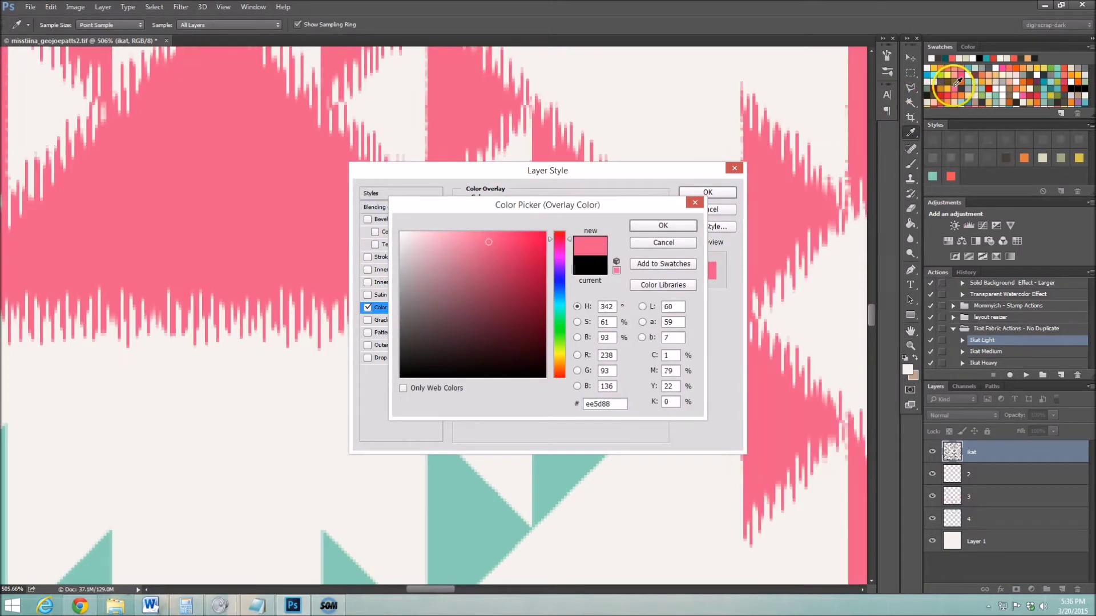
left_click(662, 243)
left_click(717, 211)
key("z")
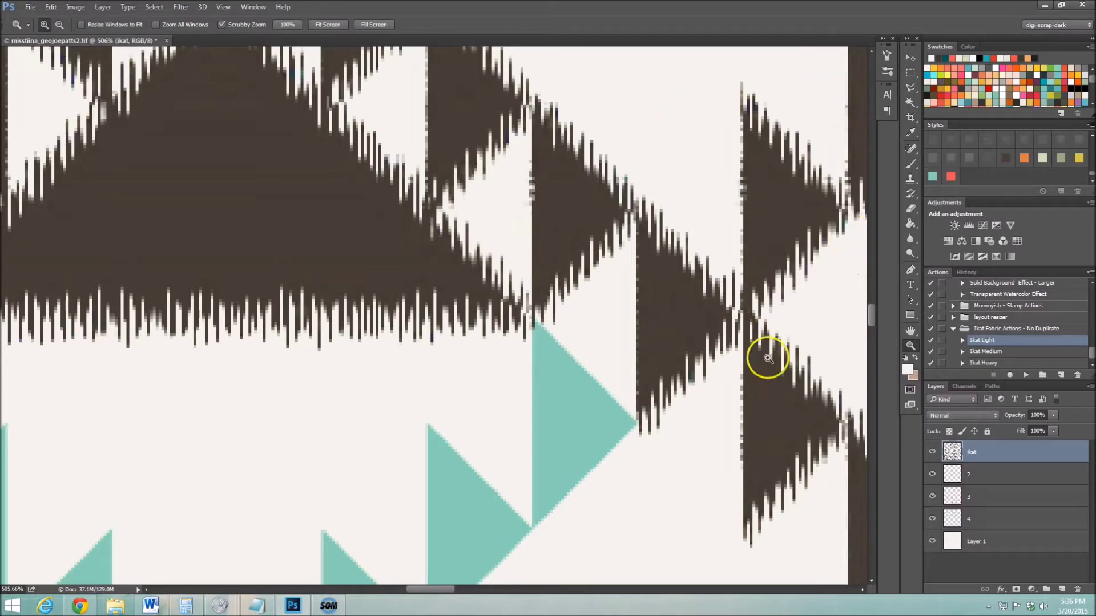
left_click(1017, 477)
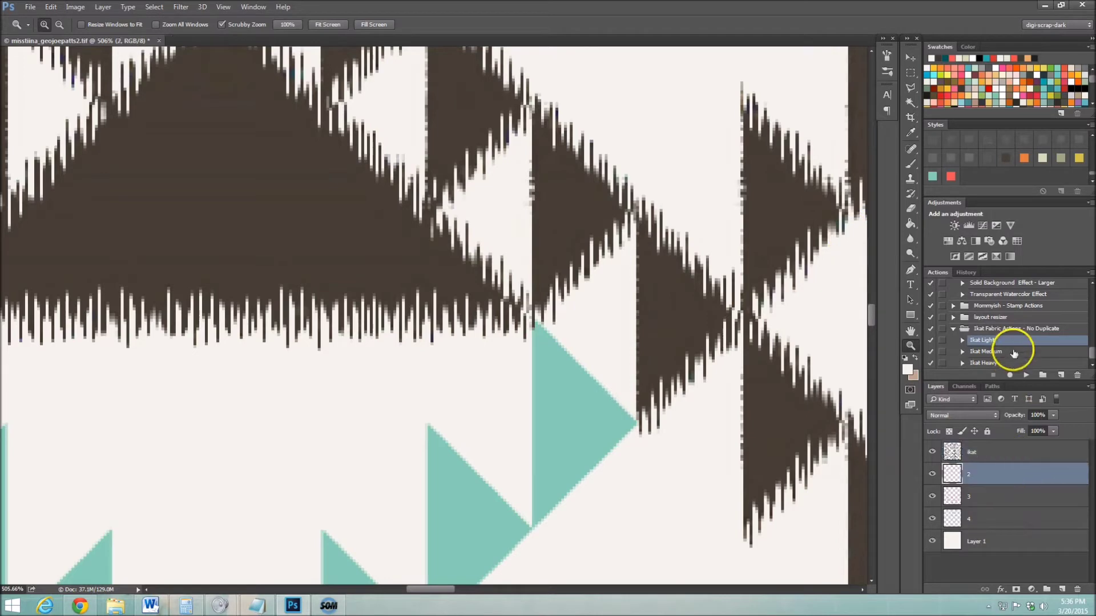
Apply Ikat Medium to layer 2's orange triangles and zoom out over the whole motif
left_click(1016, 353)
left_click(1026, 375)
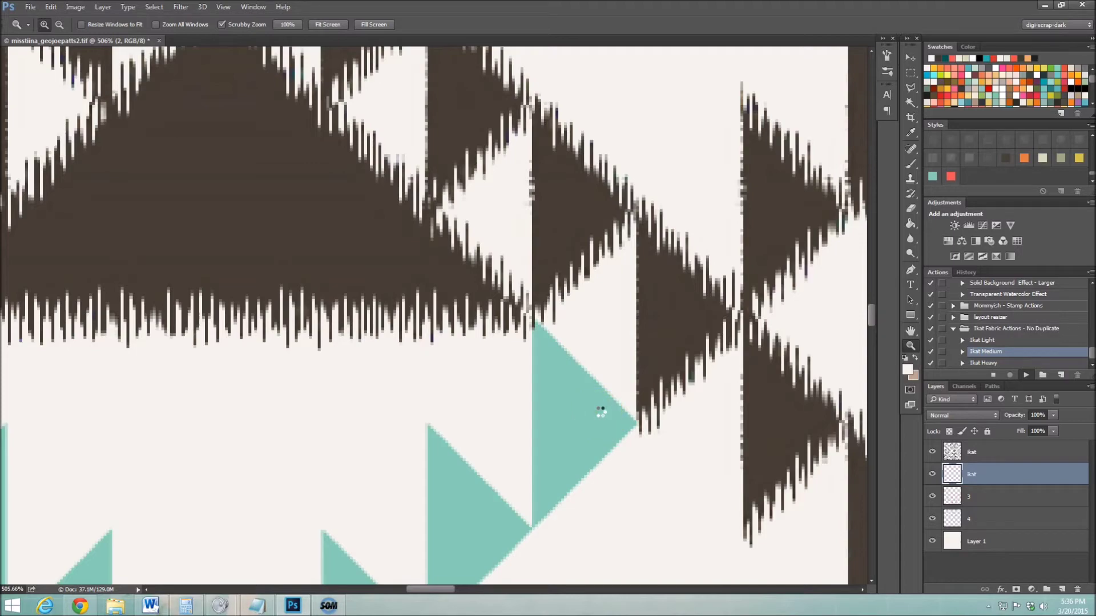
left_click(628, 403, "alt")
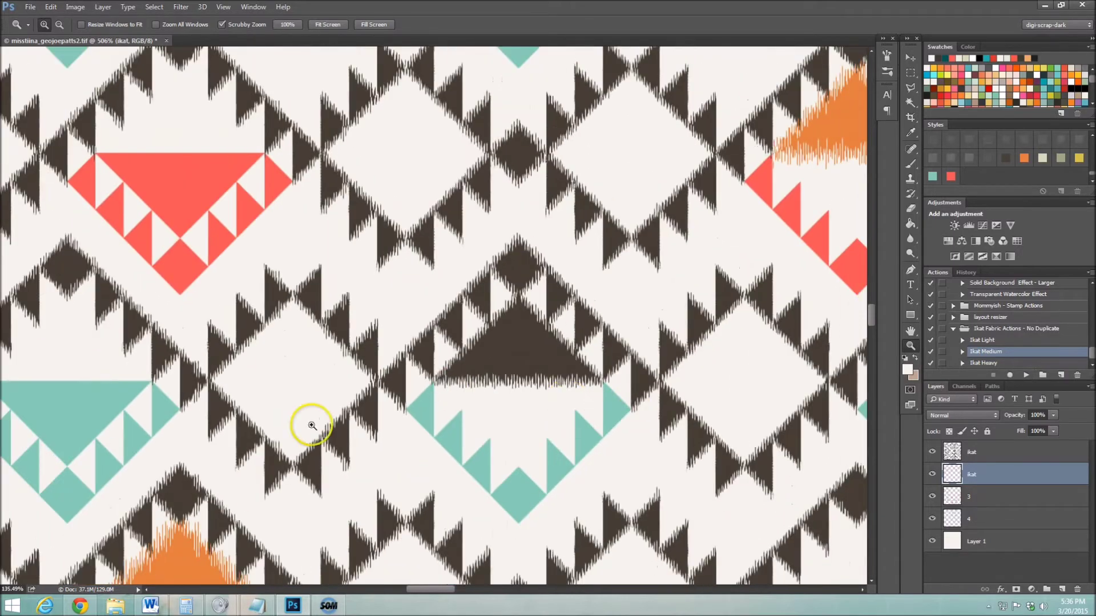
left_click(171, 557, "alt")
scroll(162, 505, "down", 2)
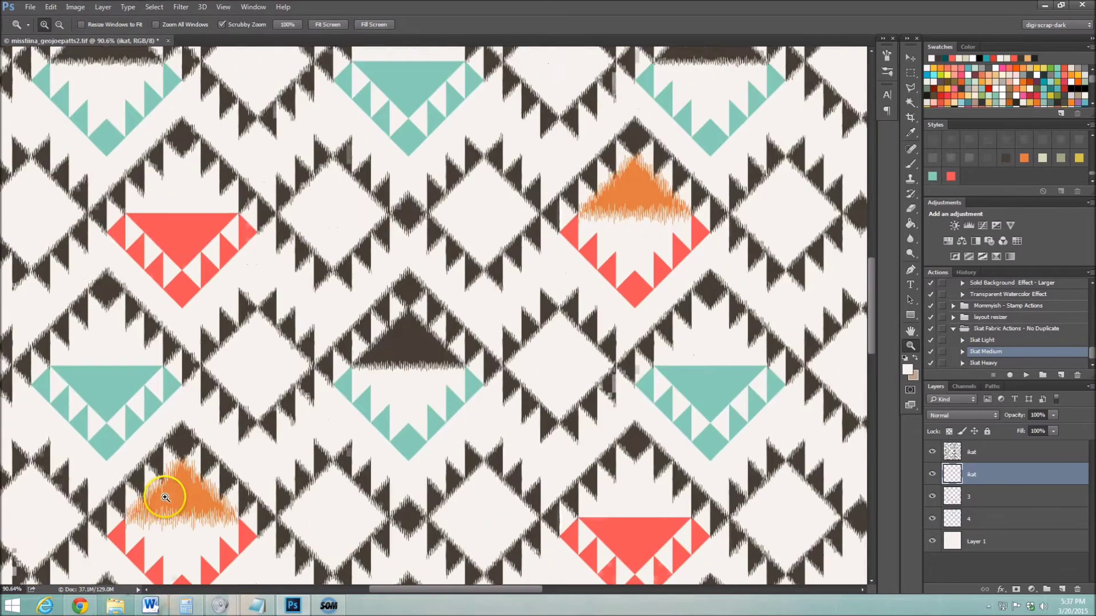
scroll(161, 492, "down", 1)
left_click_drag(140, 453, 197, 462)
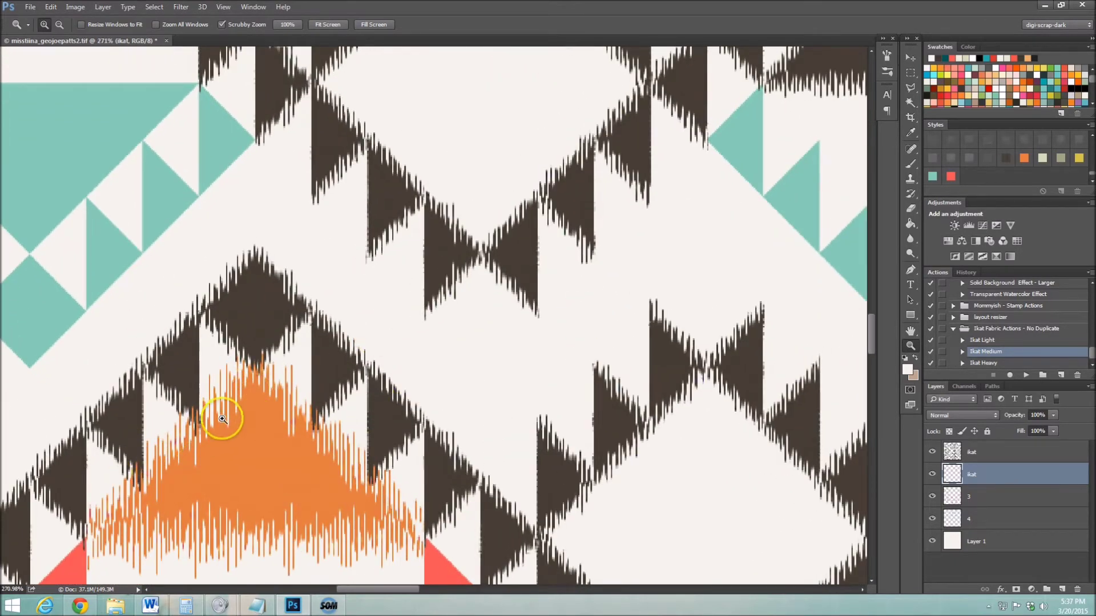
scroll(222, 418, "down", 2)
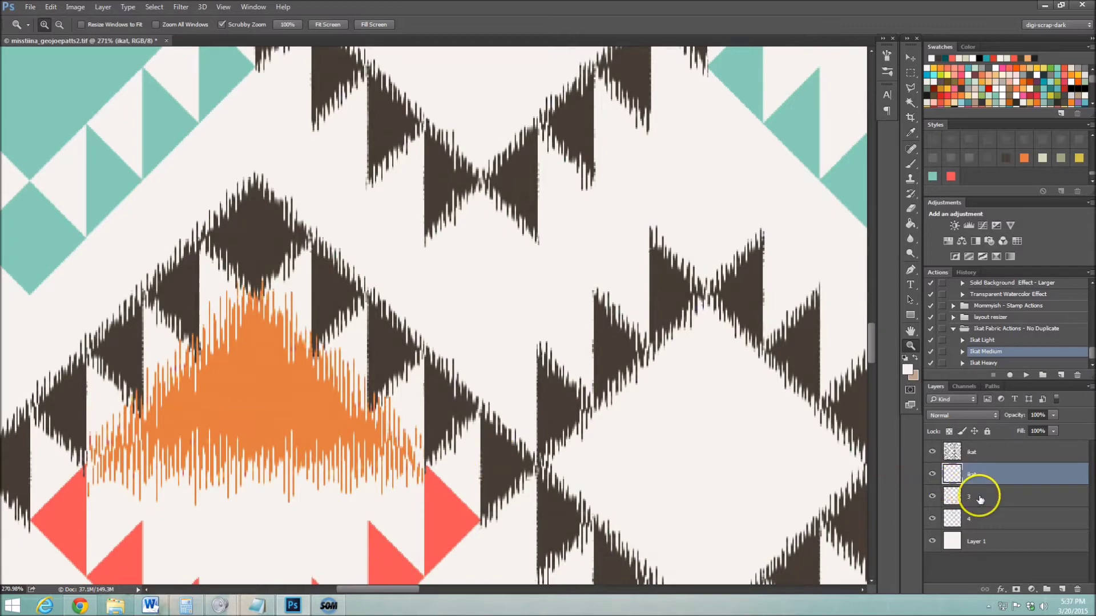
left_click(980, 498)
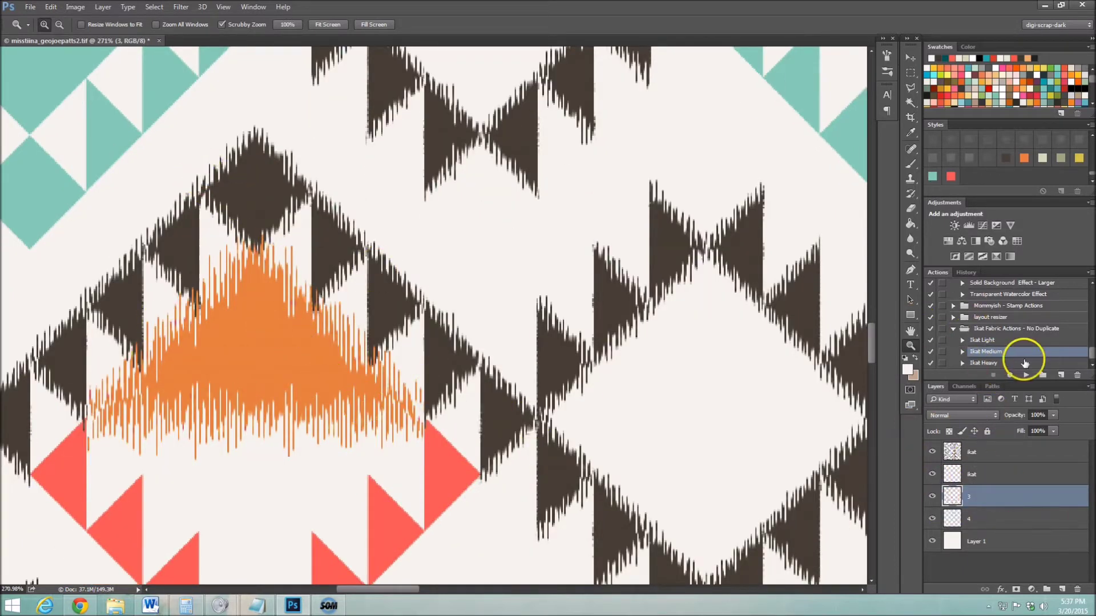
Apply Ikat Light to layer 3
right_click(990, 498)
left_click(990, 503)
left_click(993, 340)
left_click(1026, 375)
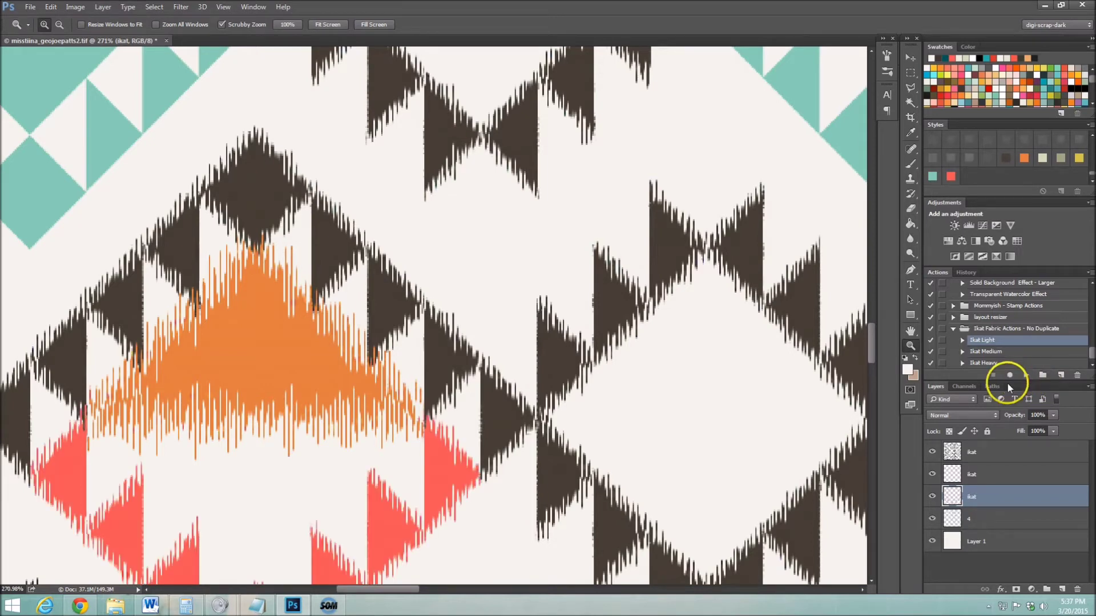
Duplicate layer 4 as '4 copy' and apply Ikat Medium to the copy
left_click(1000, 520)
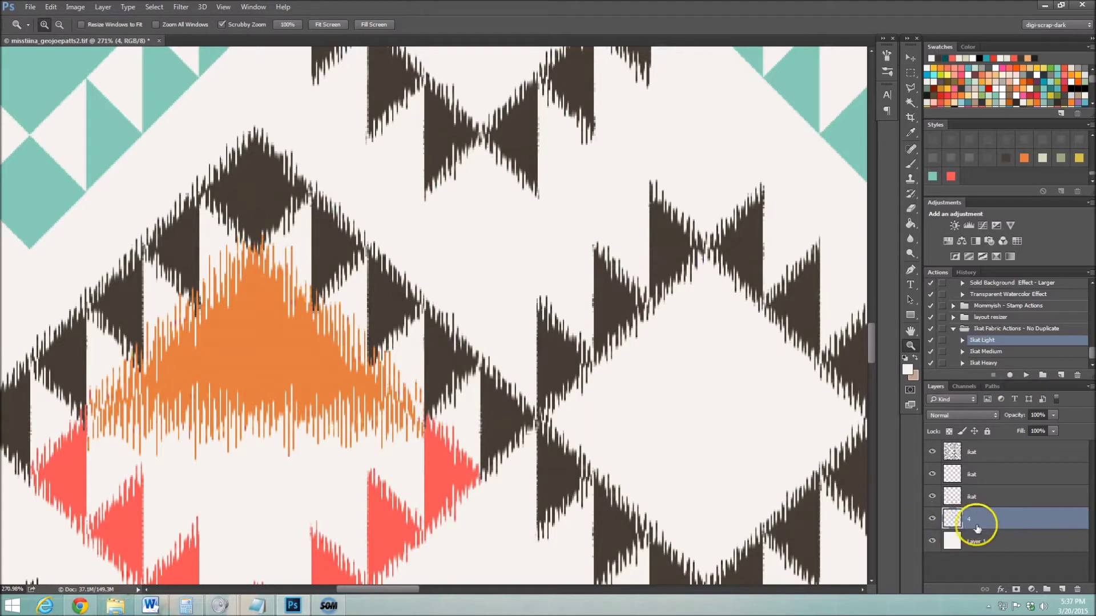
right_click(991, 517)
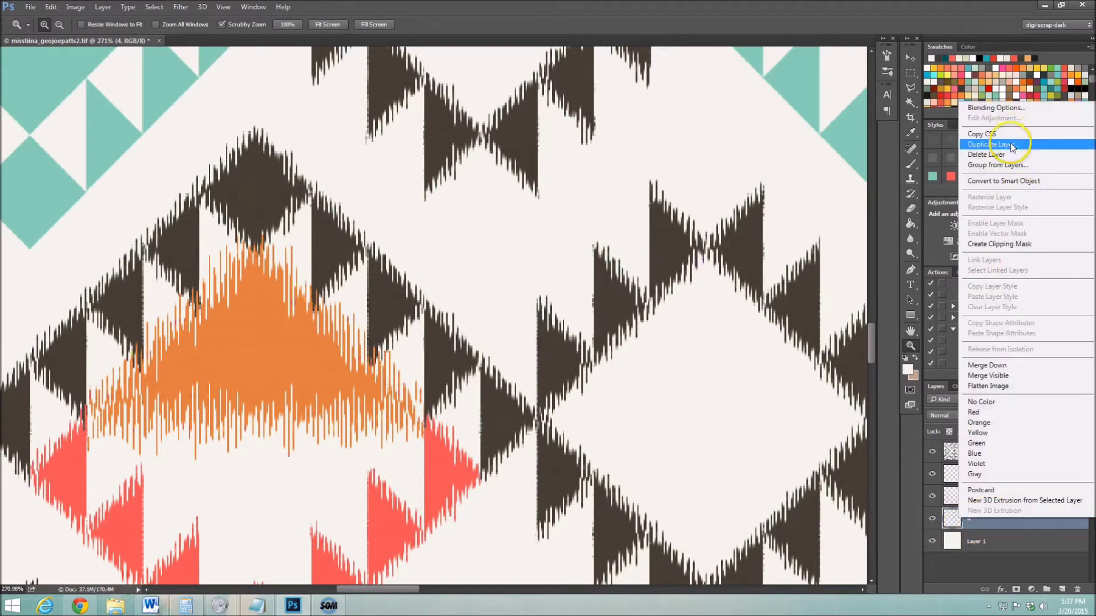
left_click(993, 144)
left_click(647, 282)
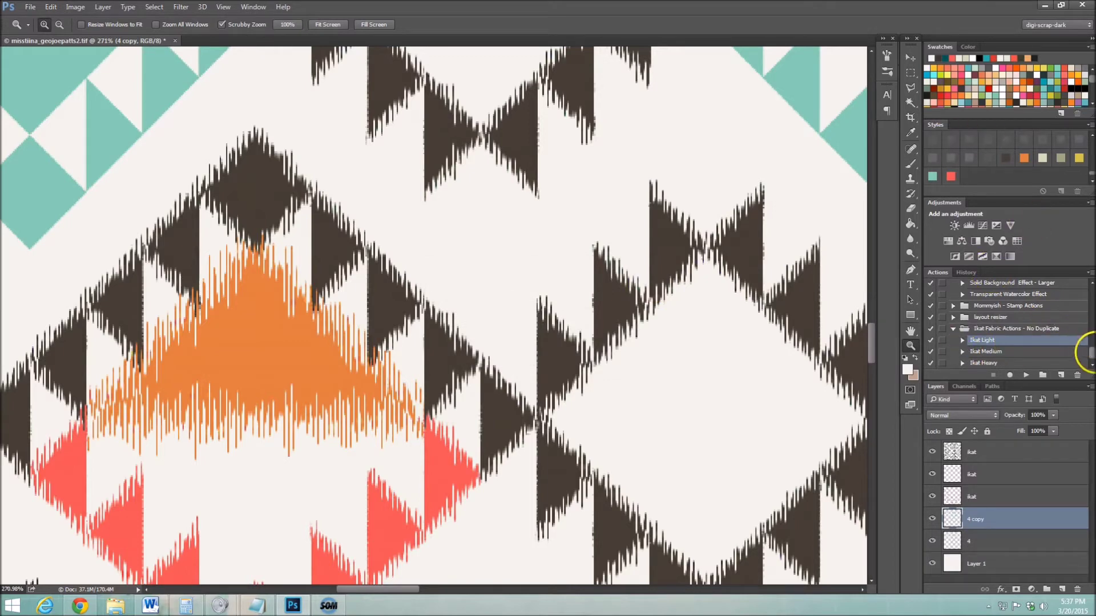
left_click(999, 352)
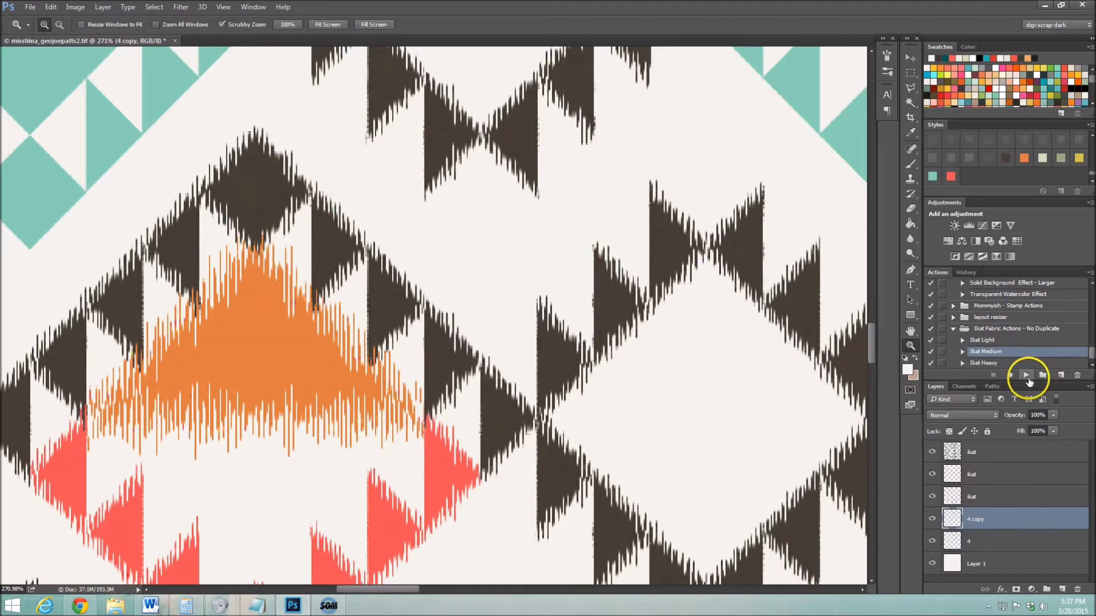
left_click(1027, 377)
Apply Ikat Heavy to layer 4, then hide it to compare the effect
left_click(42, 194)
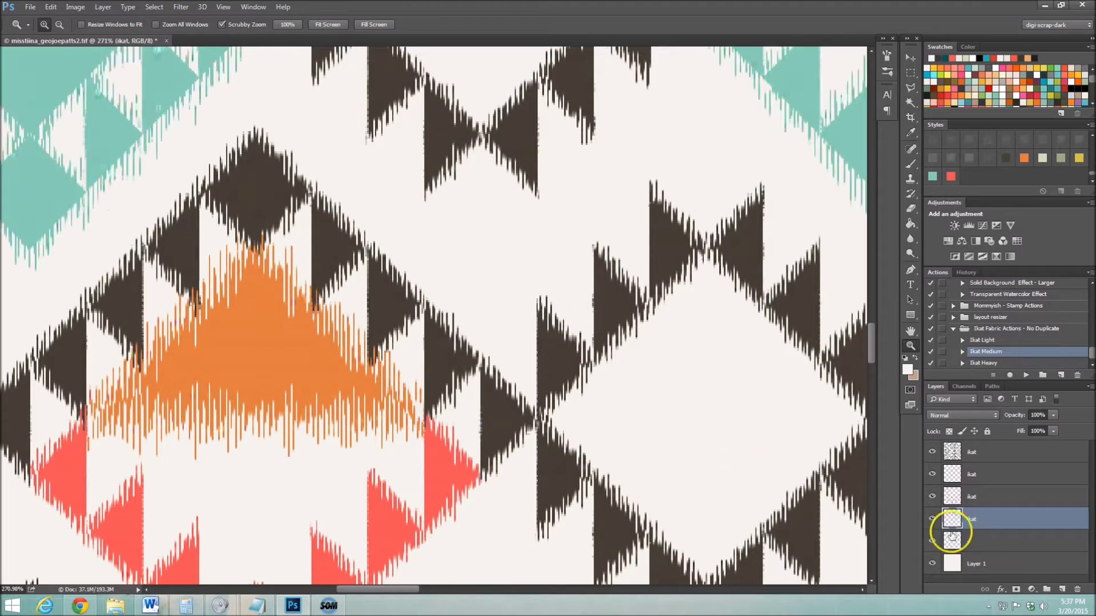
left_click(984, 542)
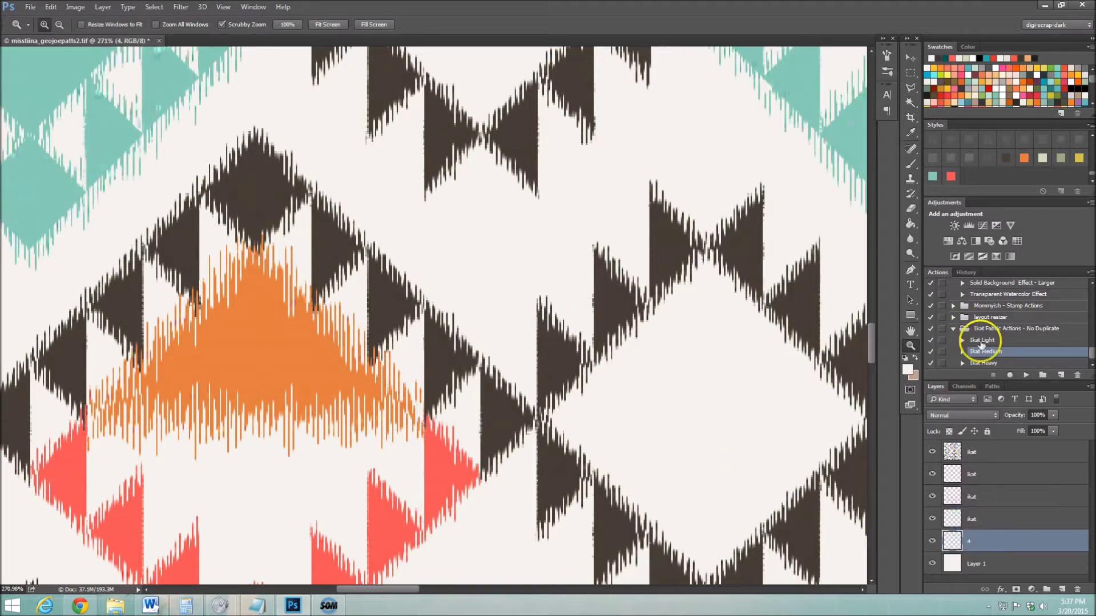
left_click(1003, 363)
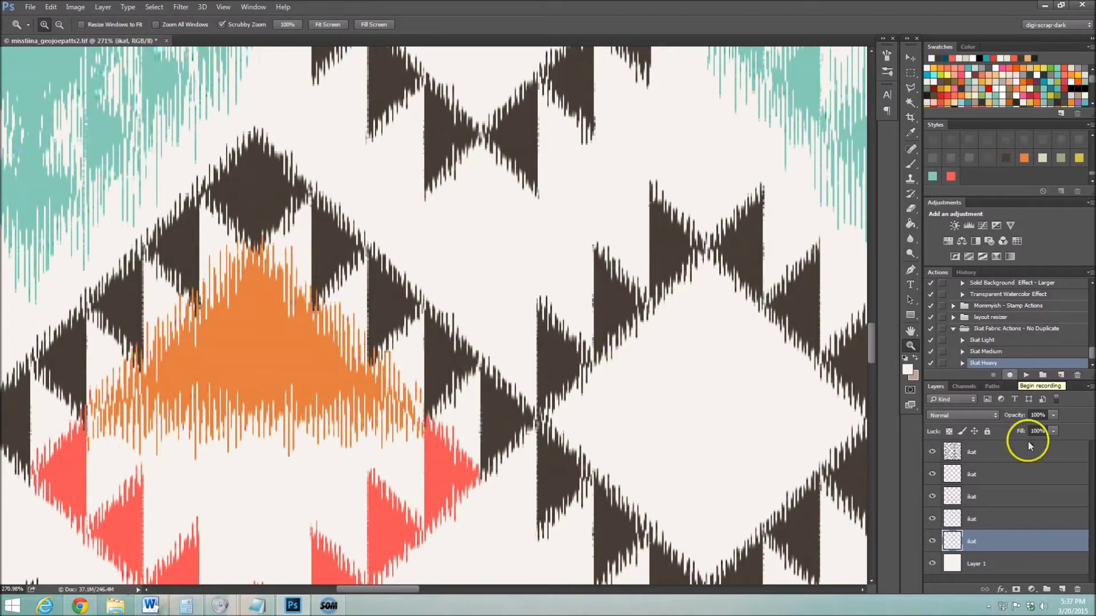
left_click(933, 518)
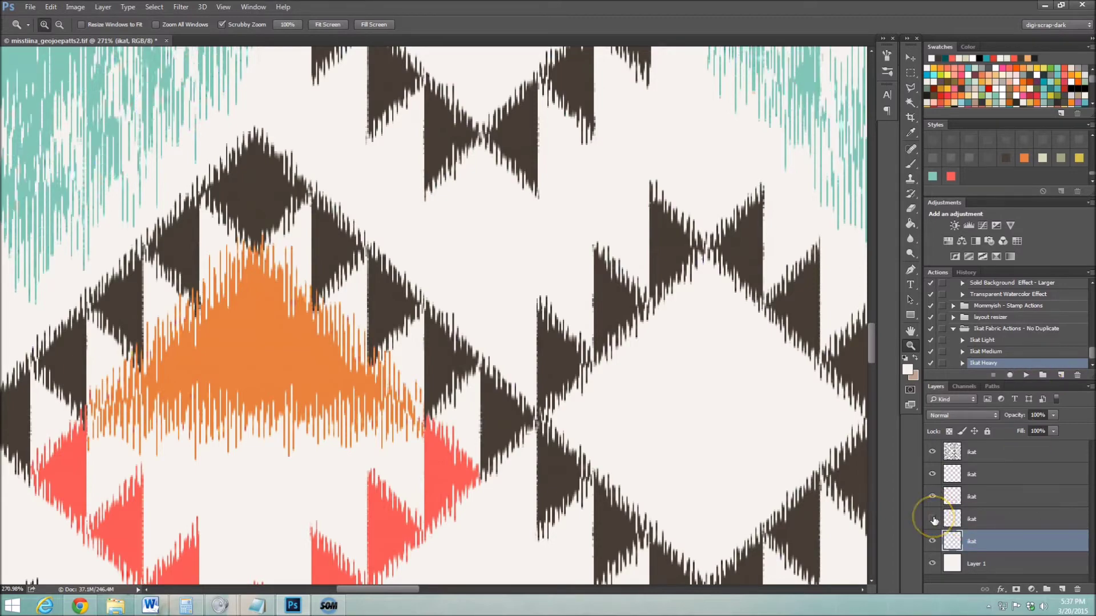
key("ctrl+0")
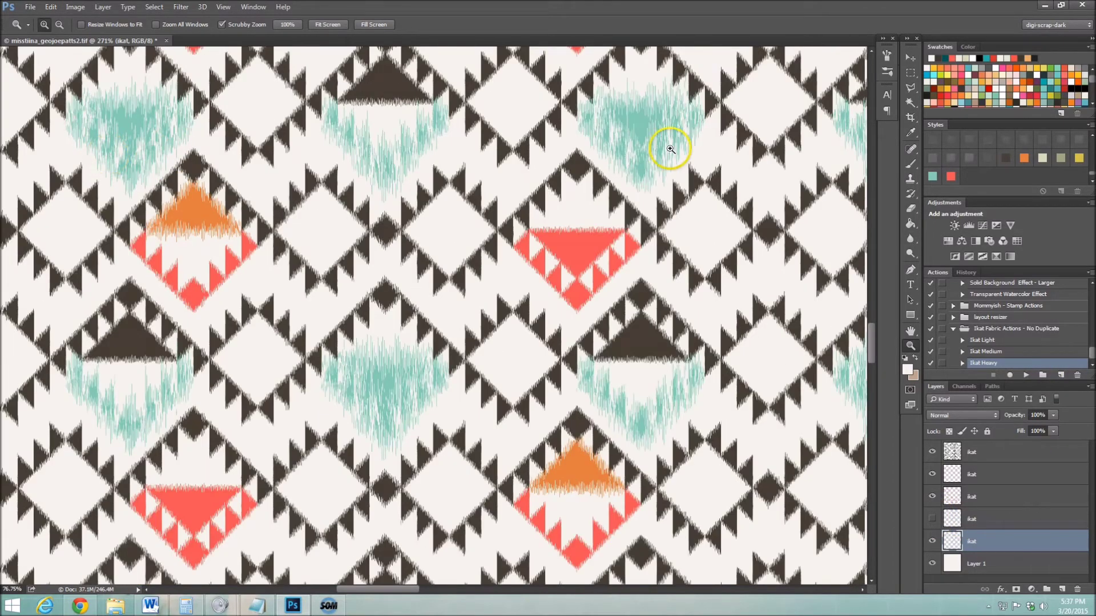
left_click_drag(660, 91, 660, 91)
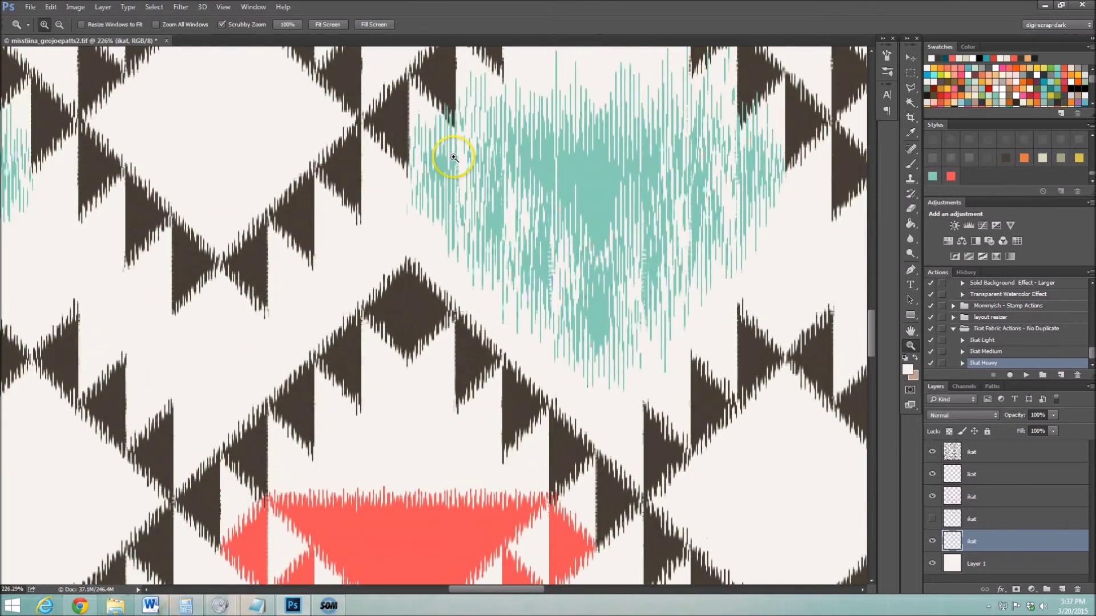
left_click(931, 519)
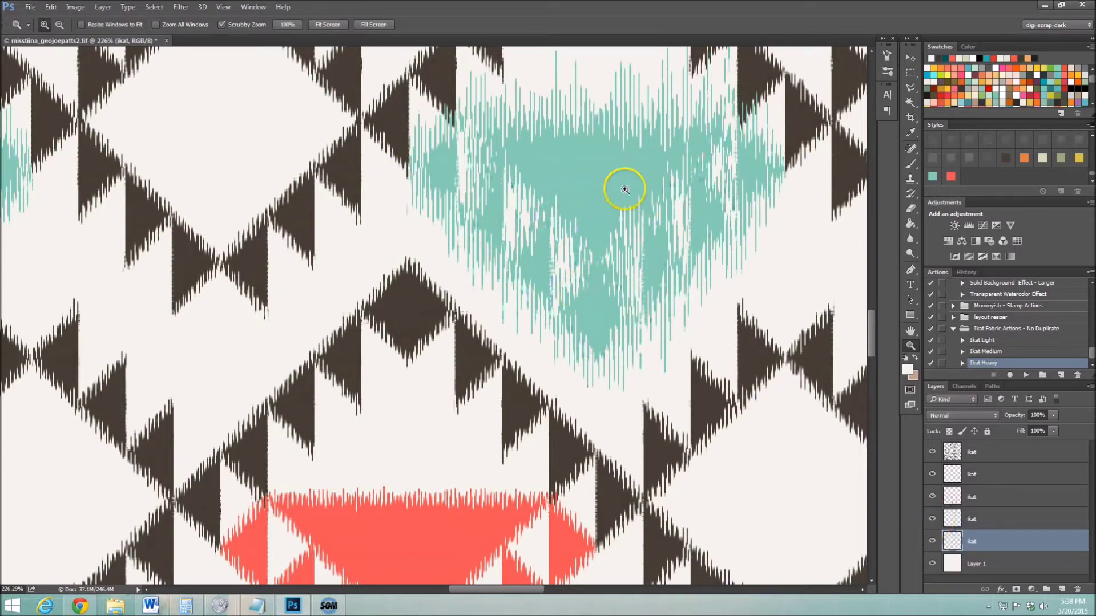
key("ctrl+0")
left_click_drag(639, 263, 507, 310)
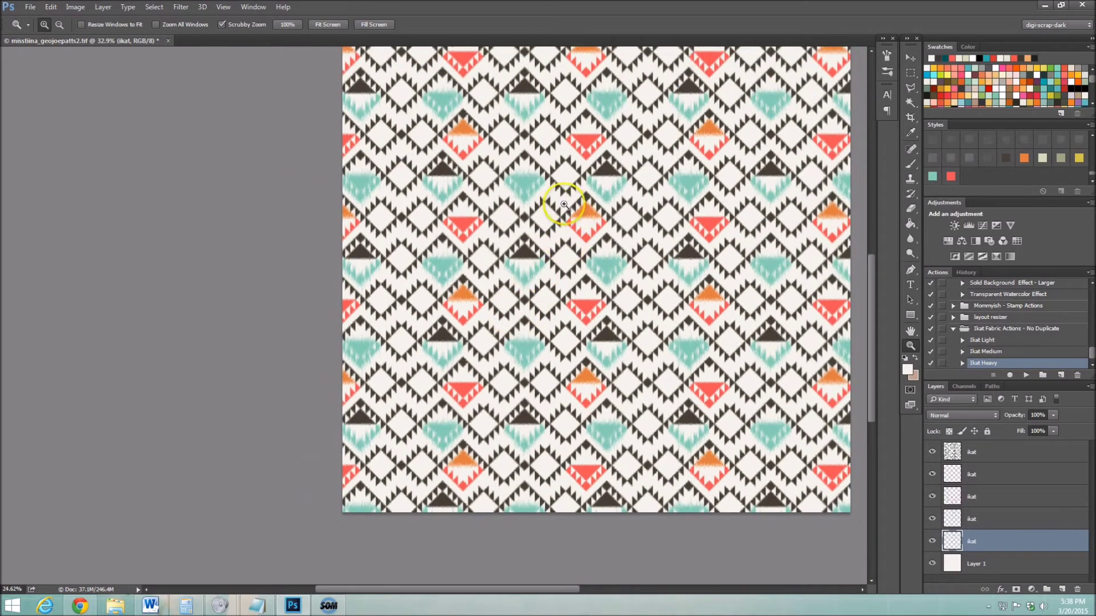
Scrubby-zoom in close on the frayed ikat edges, then back out over the whole pattern
left_click_drag(563, 184, 524, 156)
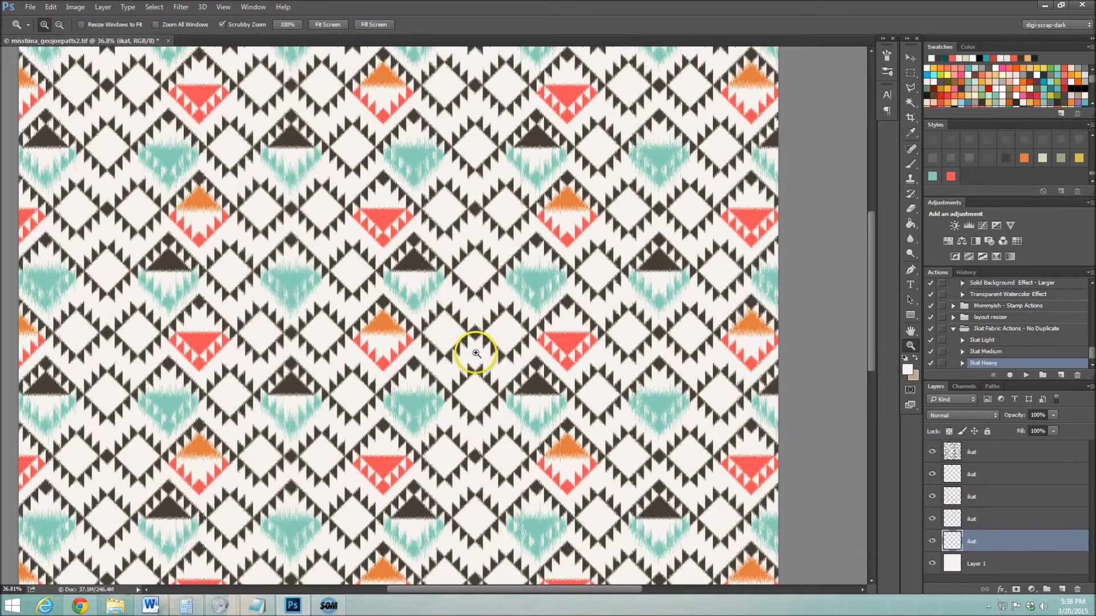
left_click_drag(472, 354, 472, 352)
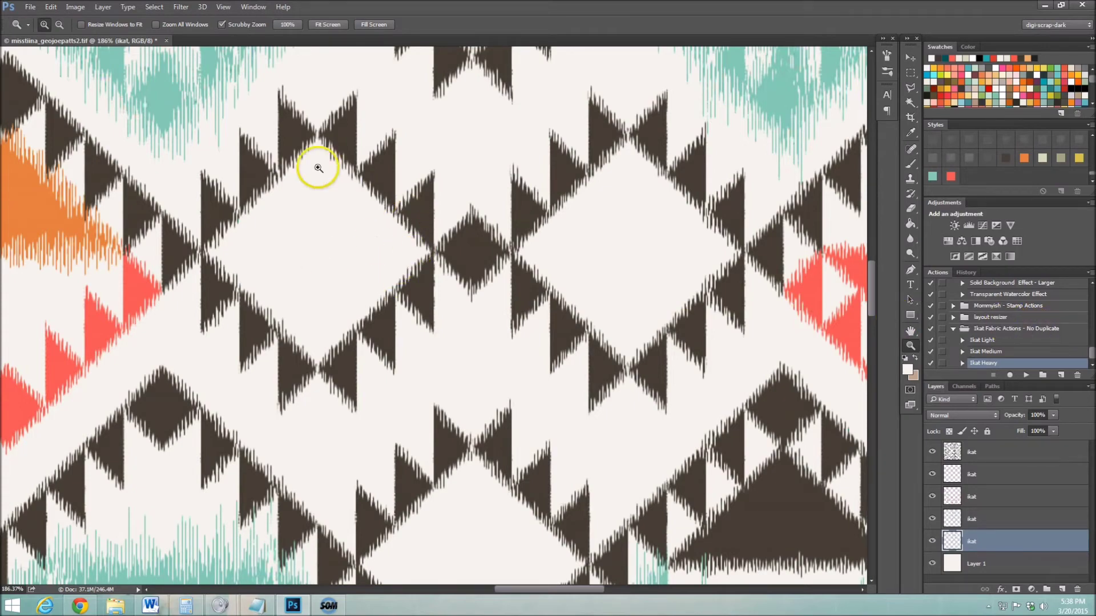
scroll(453, 277, "down", 3)
scroll(455, 280, "down", 4)
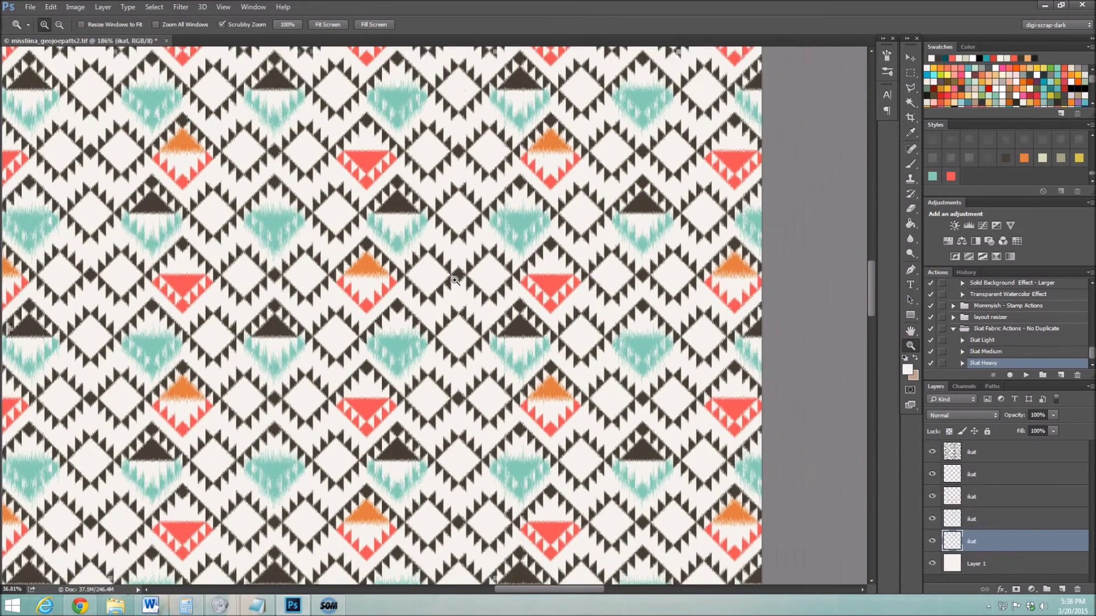
left_click_drag(454, 280, 157, 509)
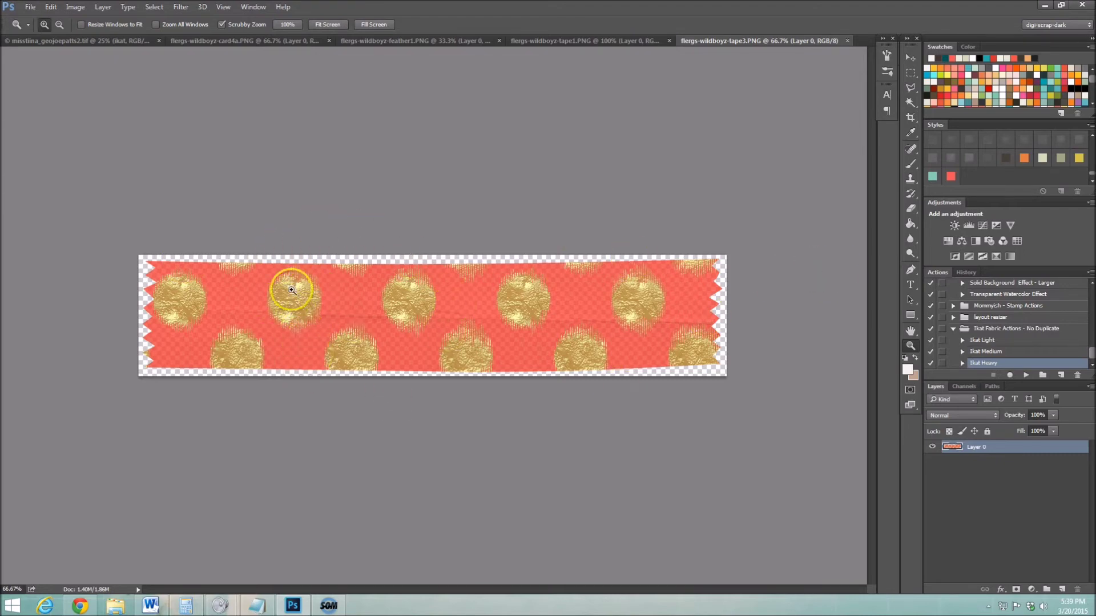
Browse the tape1, feather1 and card4a documents, zooming in on the feather's ikat texture
left_click(554, 40)
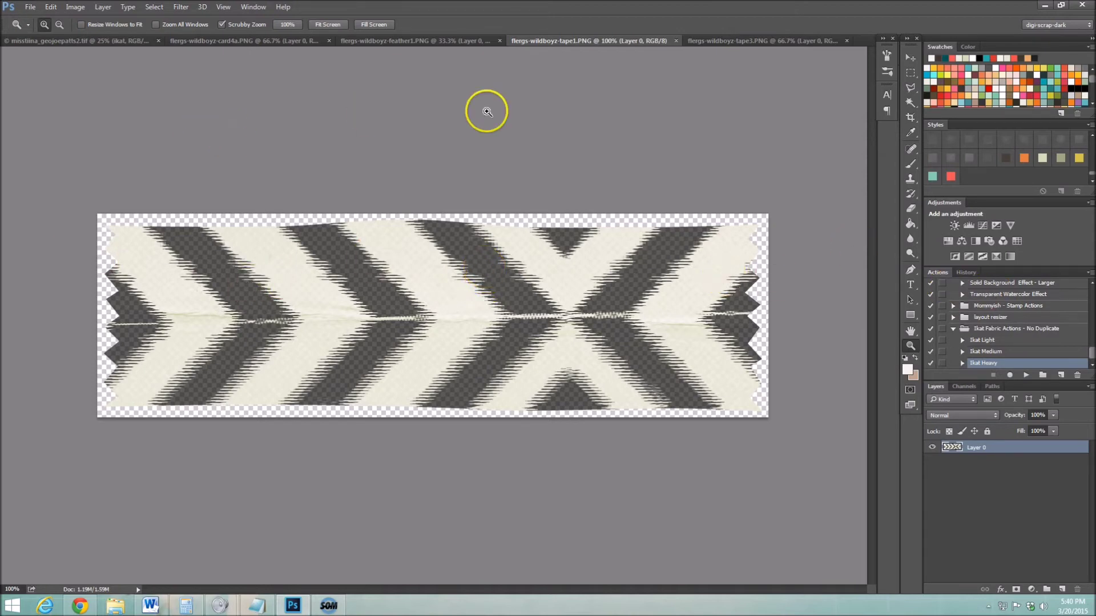
left_click(449, 42)
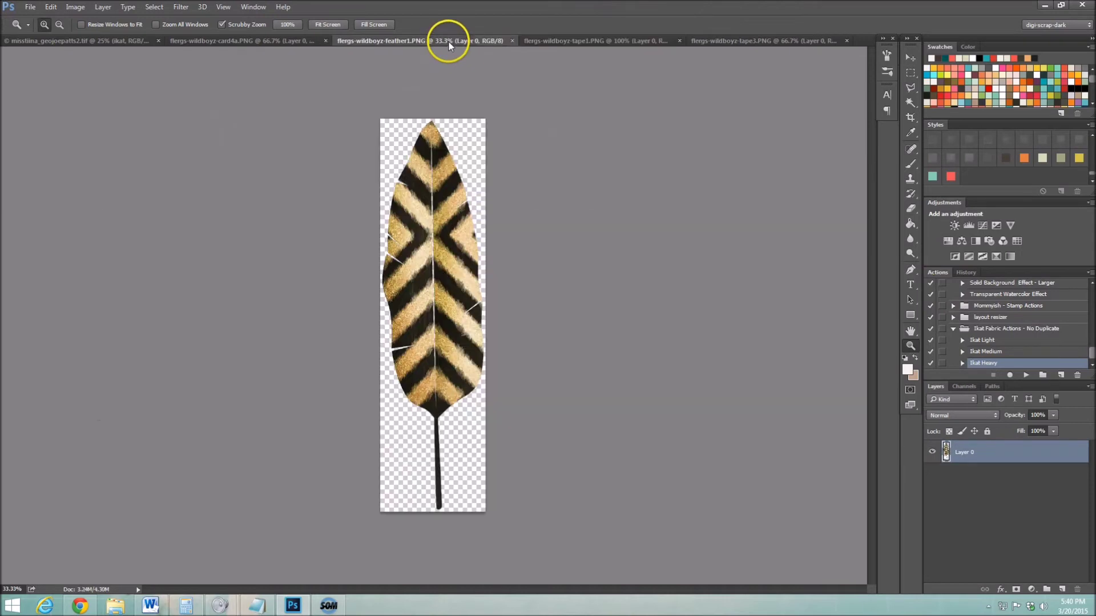
left_click(452, 262)
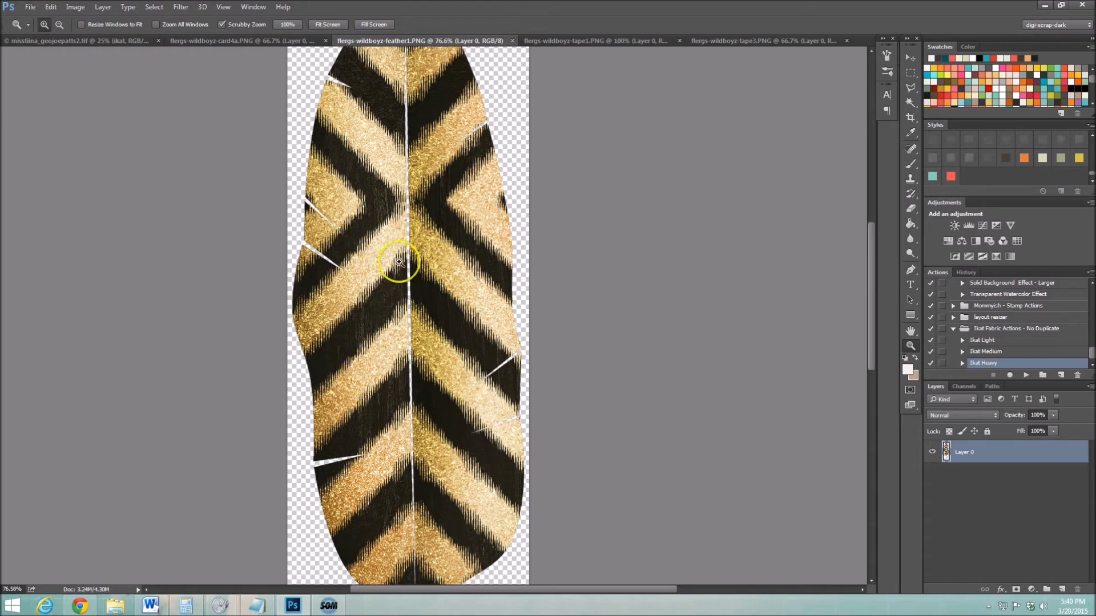
left_click_drag(393, 477, 358, 488)
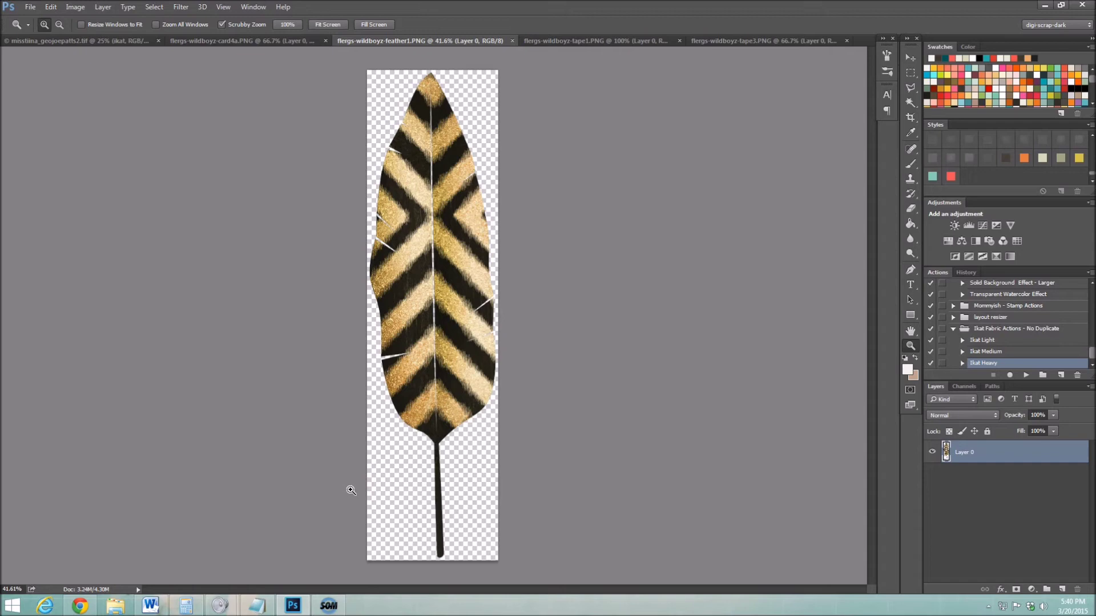
left_click(293, 42)
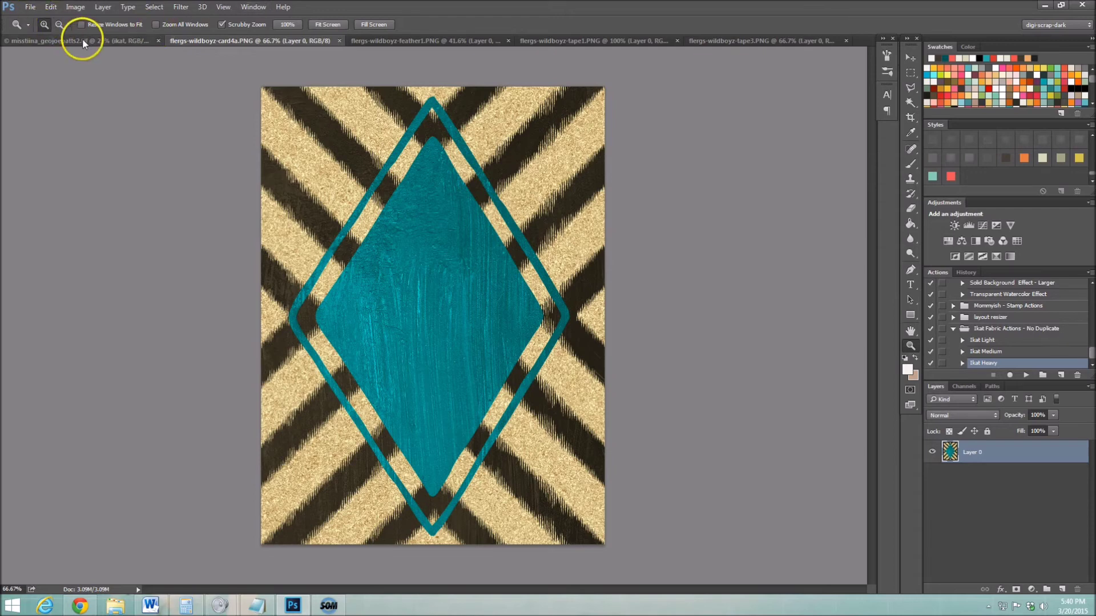
left_click(29, 8)
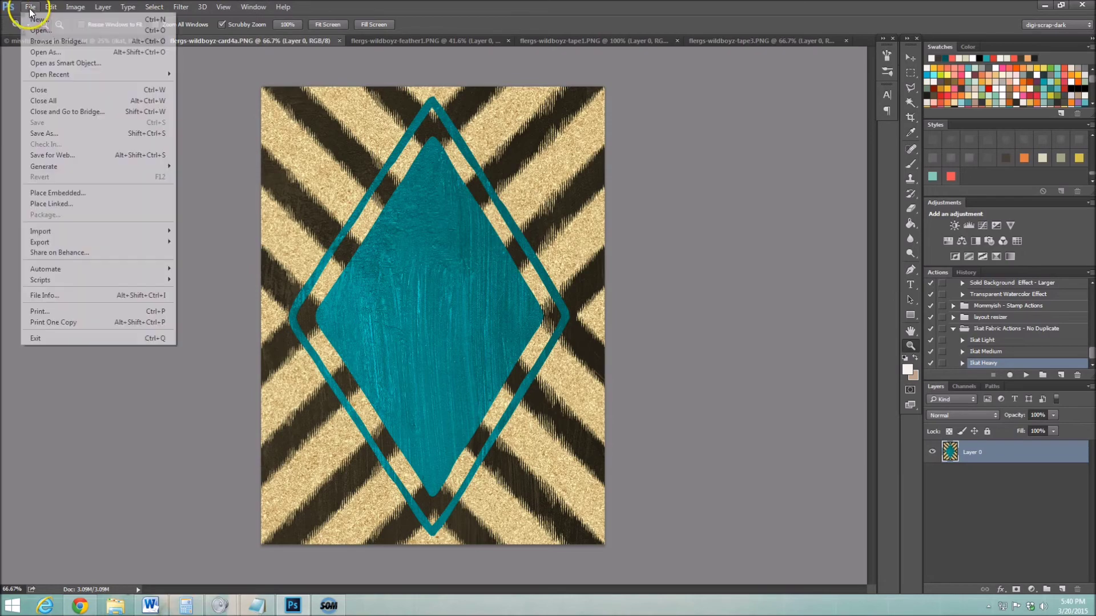
Open misstiina_geojoepatts4 from the Desktop's misstiina_geojoepatts folder
left_click(49, 30)
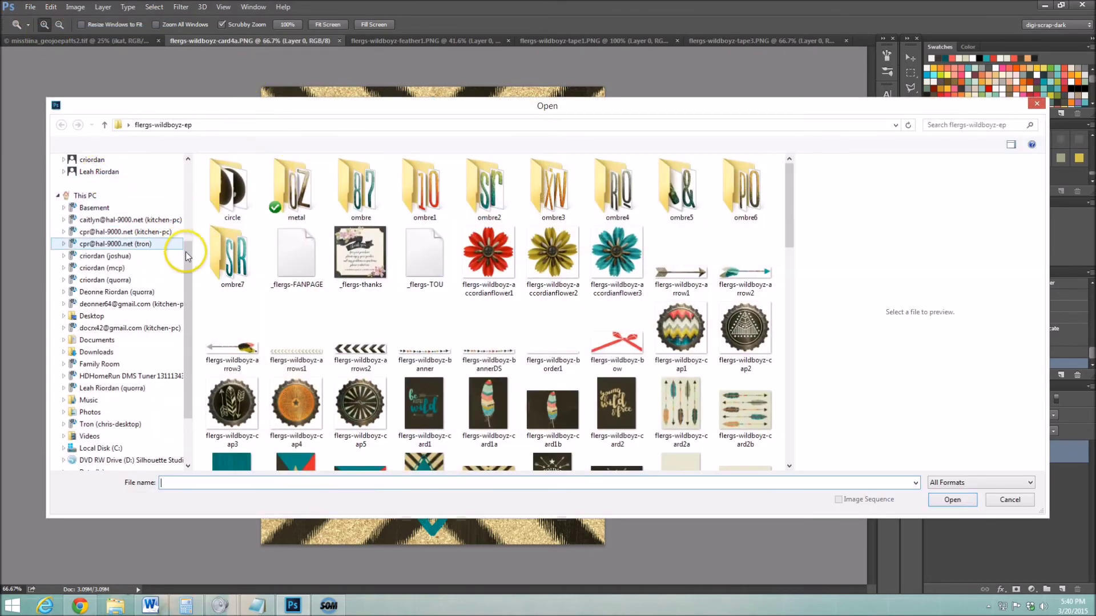
left_click(111, 178)
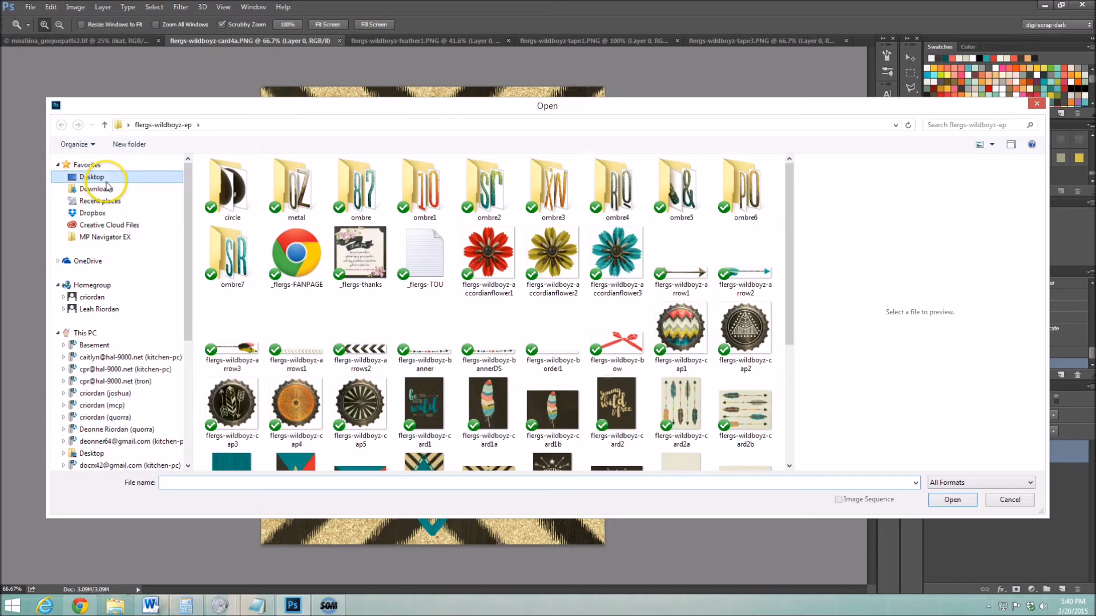
double_click(223, 341)
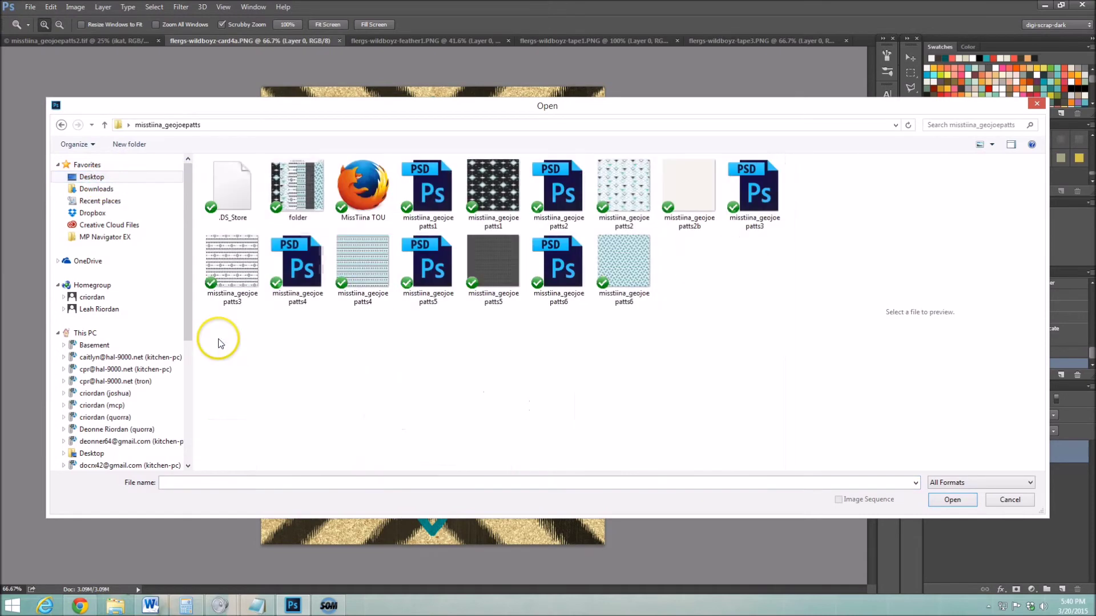
left_click(690, 203)
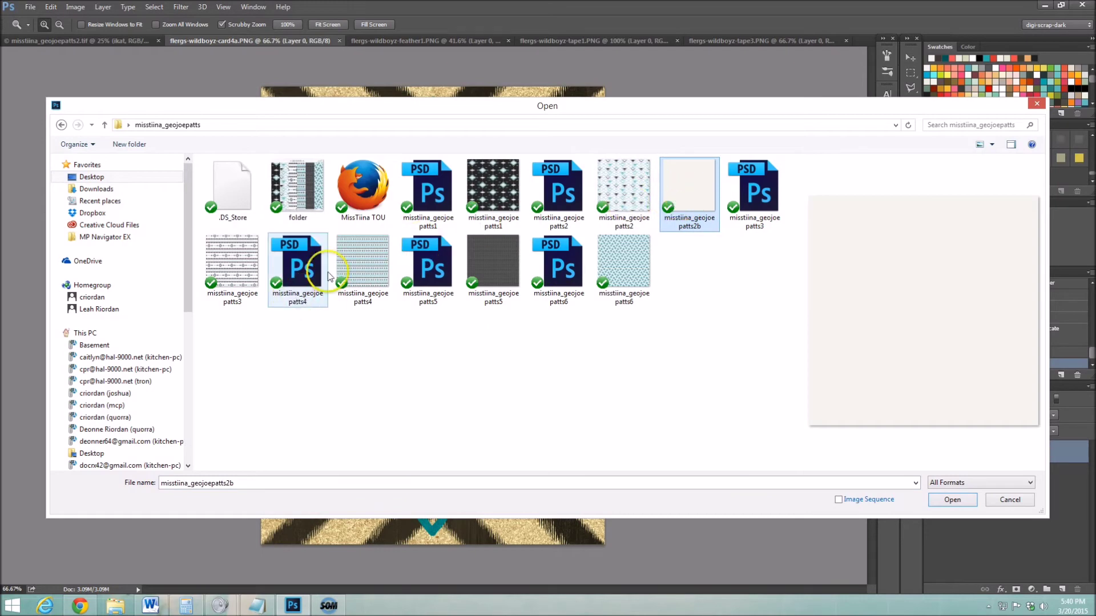
left_click(368, 279)
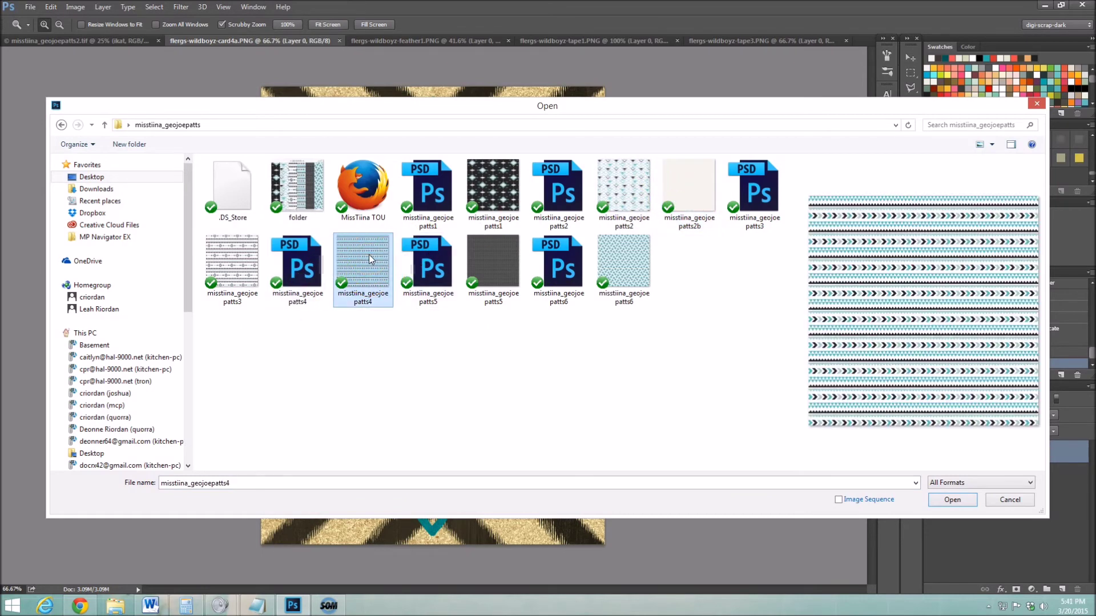
double_click(369, 255)
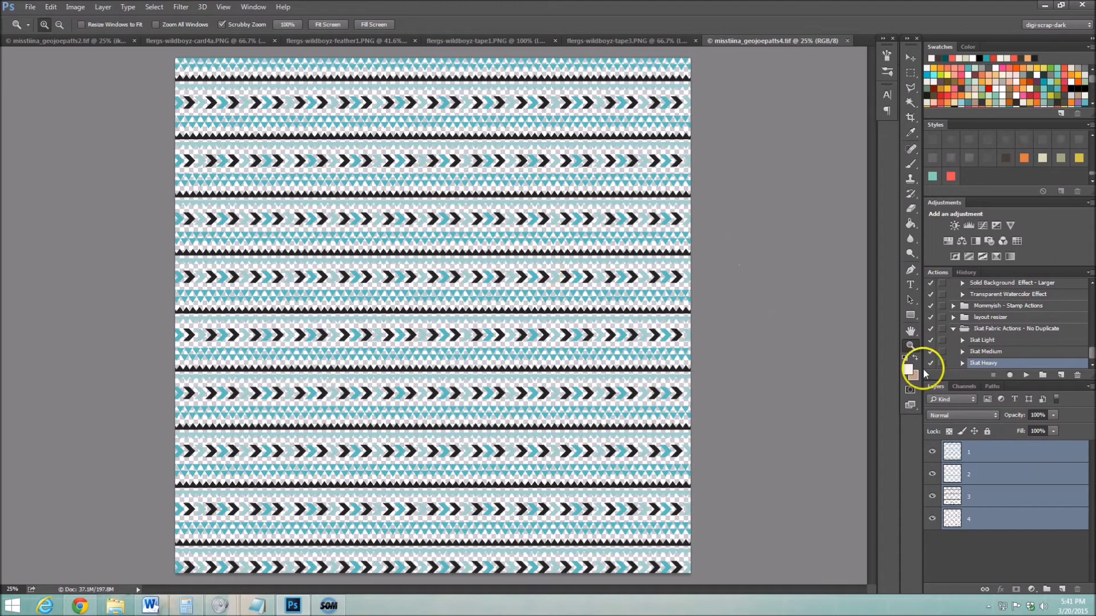
Add a new bottom layer and fill it with white using the Paint Bucket
left_click(1018, 547)
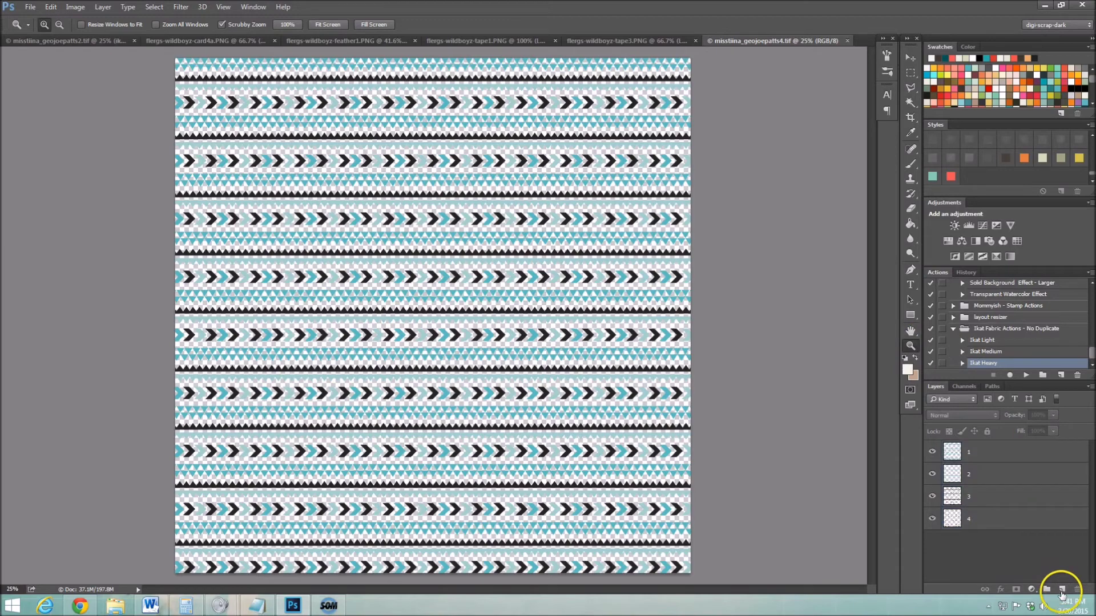
left_click(1061, 589)
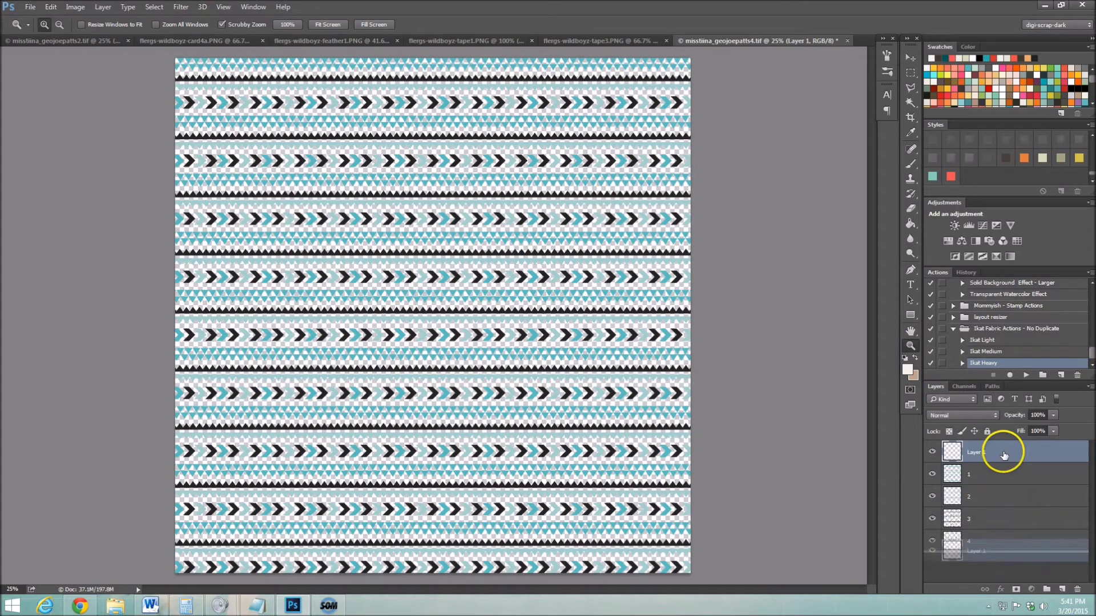
key("ctrl+shift+bracketleft")
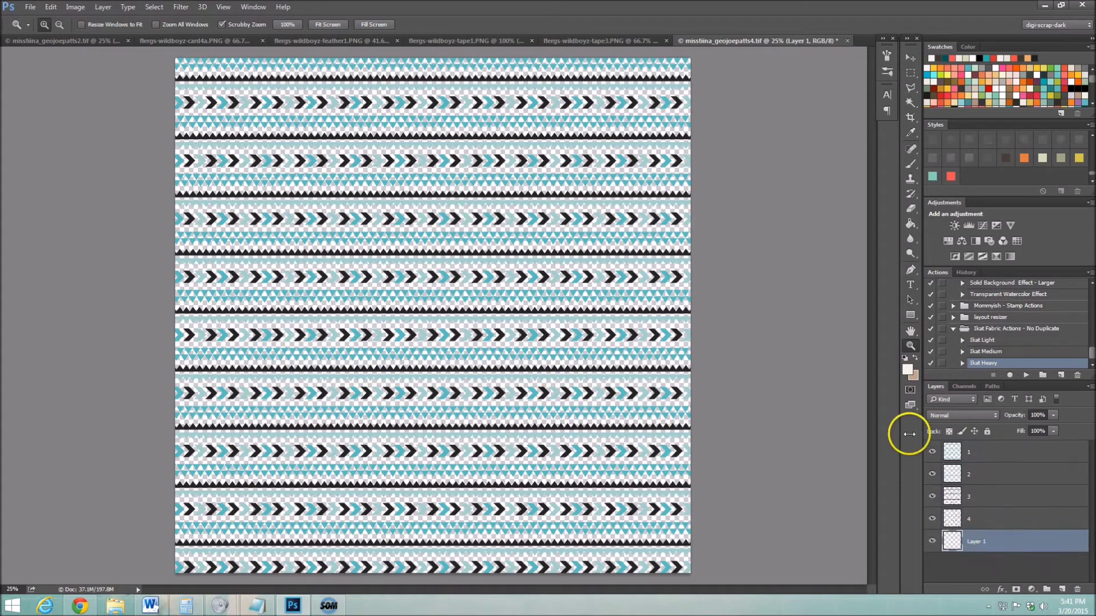
left_click(909, 223)
left_click(543, 277)
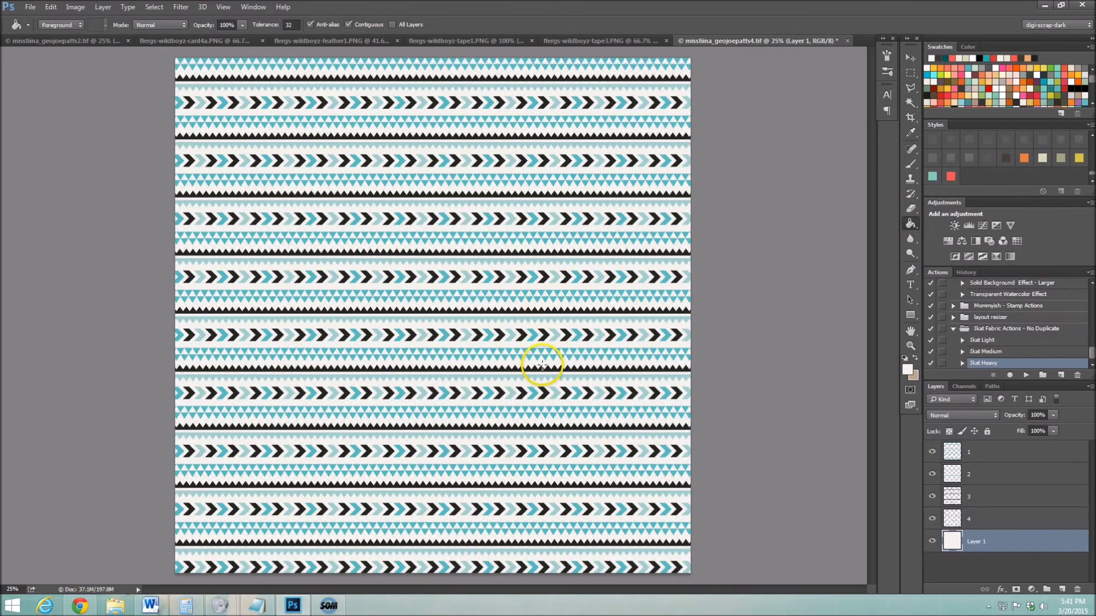
Recolour layer 4 coral, layer 3 orange and layer 1 dark gray with Styles swatches
left_click(991, 517)
left_click(951, 176)
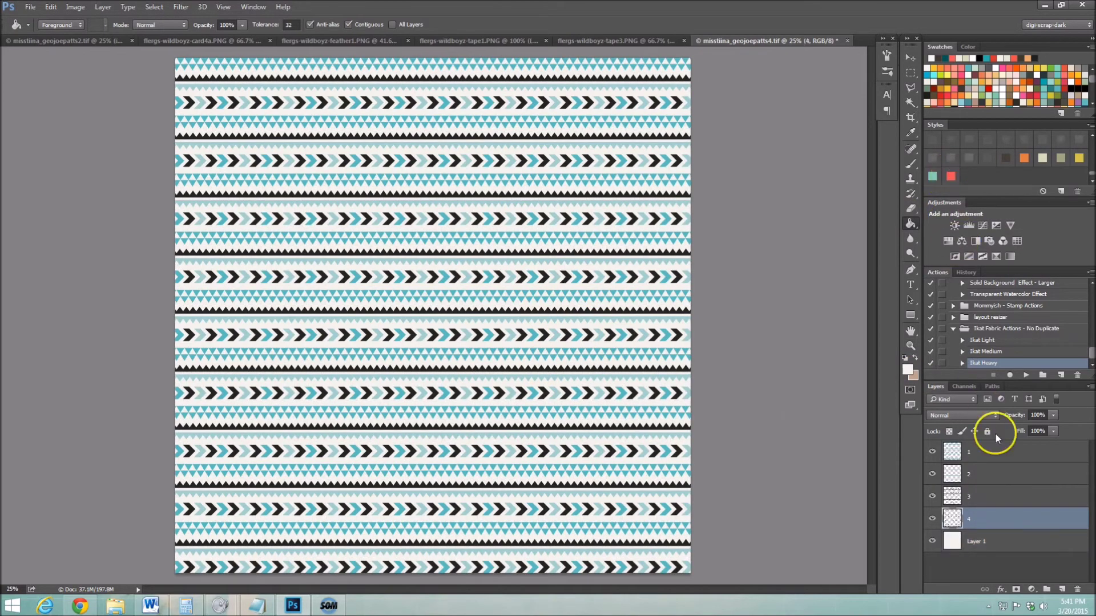
left_click(994, 500)
left_click(1023, 157)
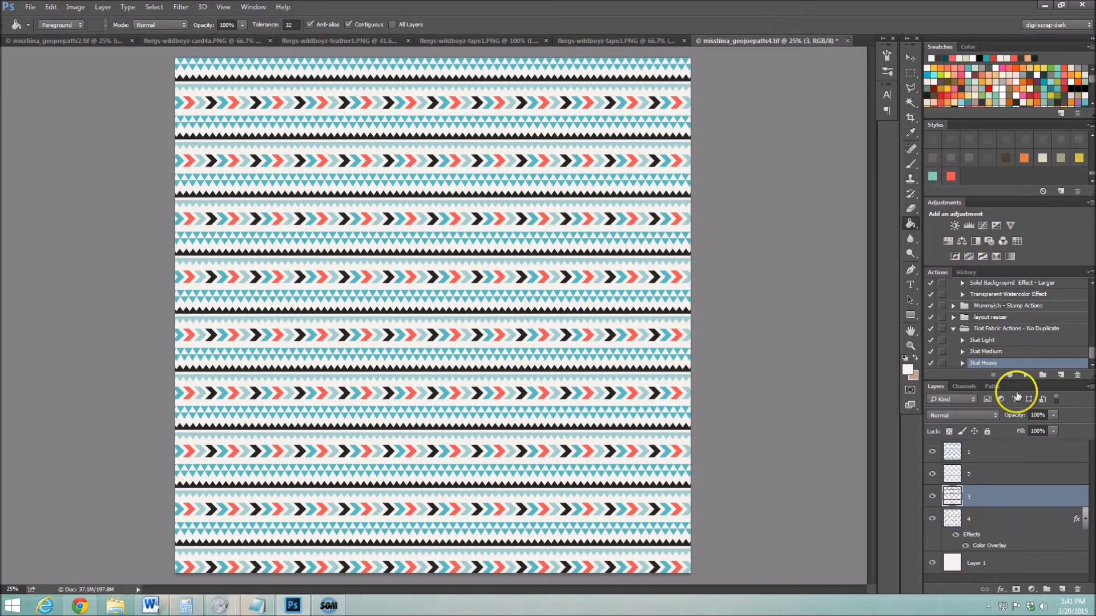
left_click(982, 479)
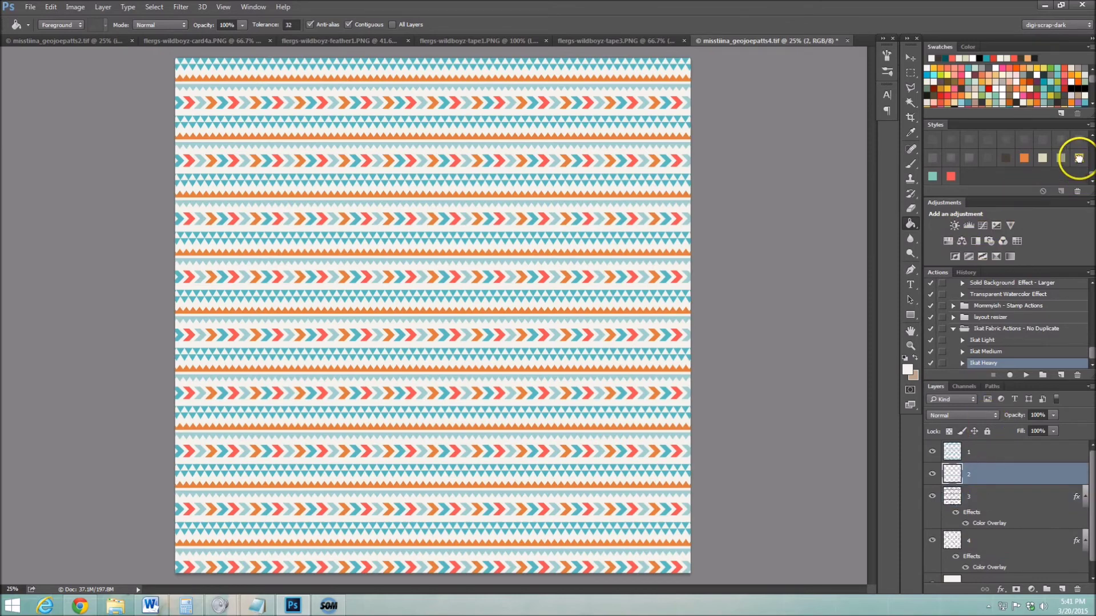
left_click(977, 451)
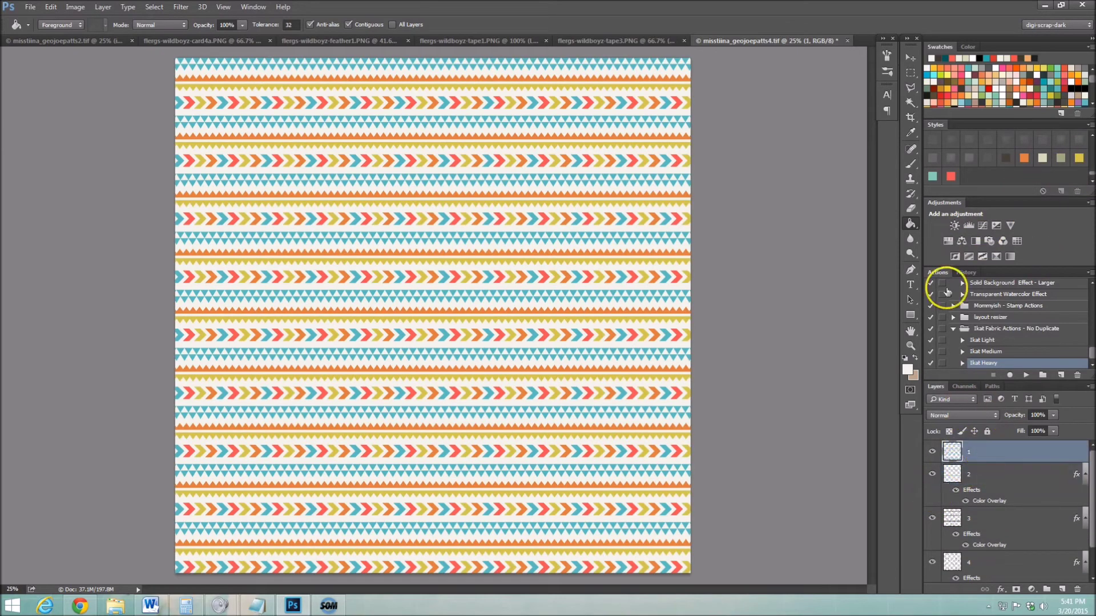
left_click(1005, 162)
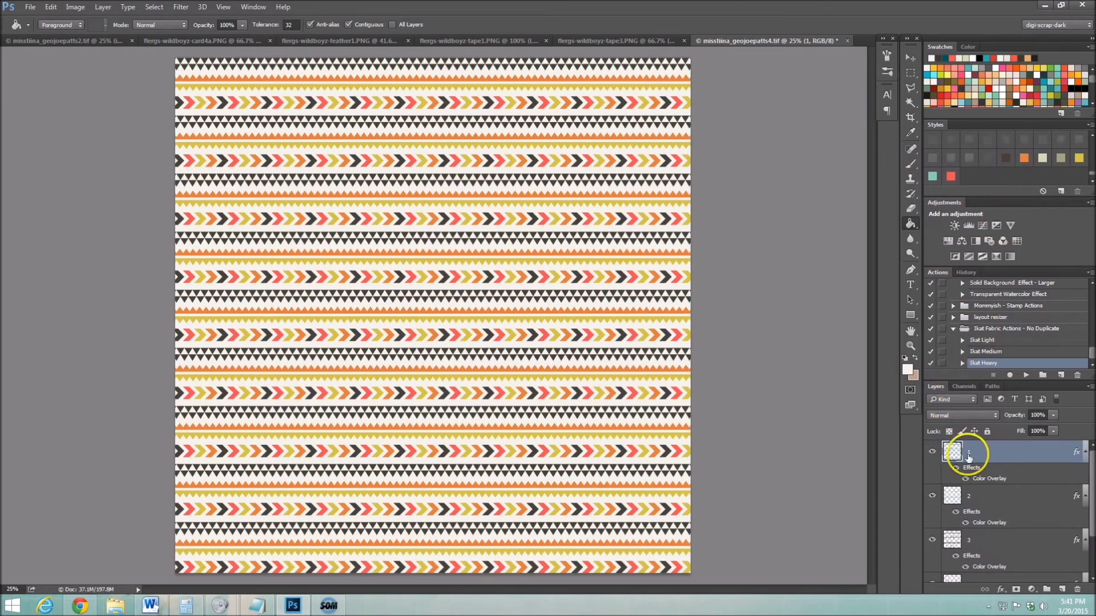
Select all four pattern layers and bring up their layer context menu
scroll(993, 490, "down", 1)
scroll(1032, 519, "up", 1)
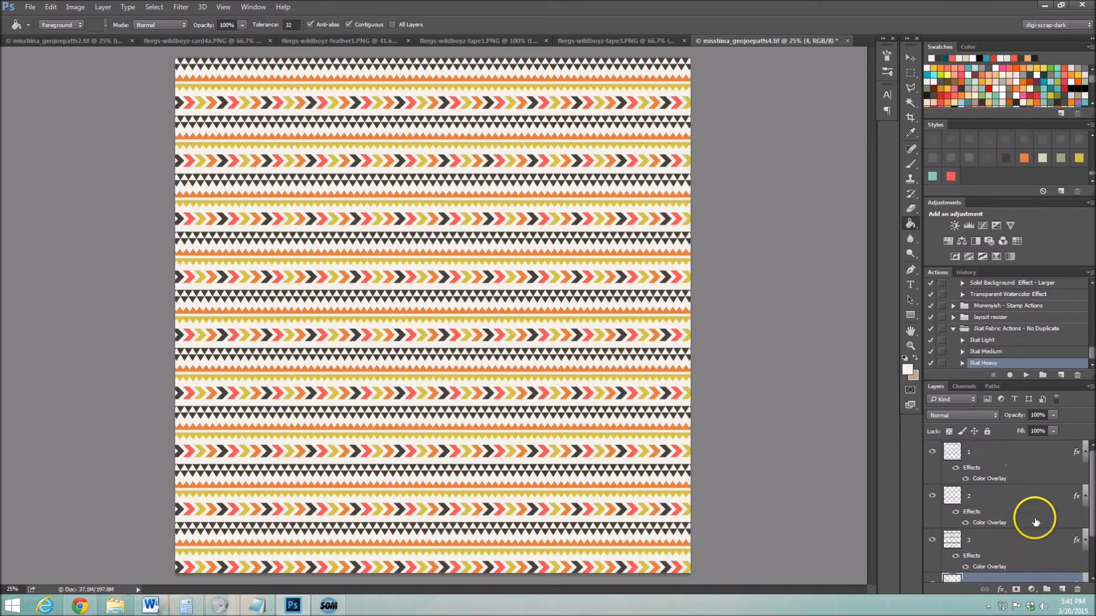
left_click(1047, 450, "shift")
right_click(1046, 455)
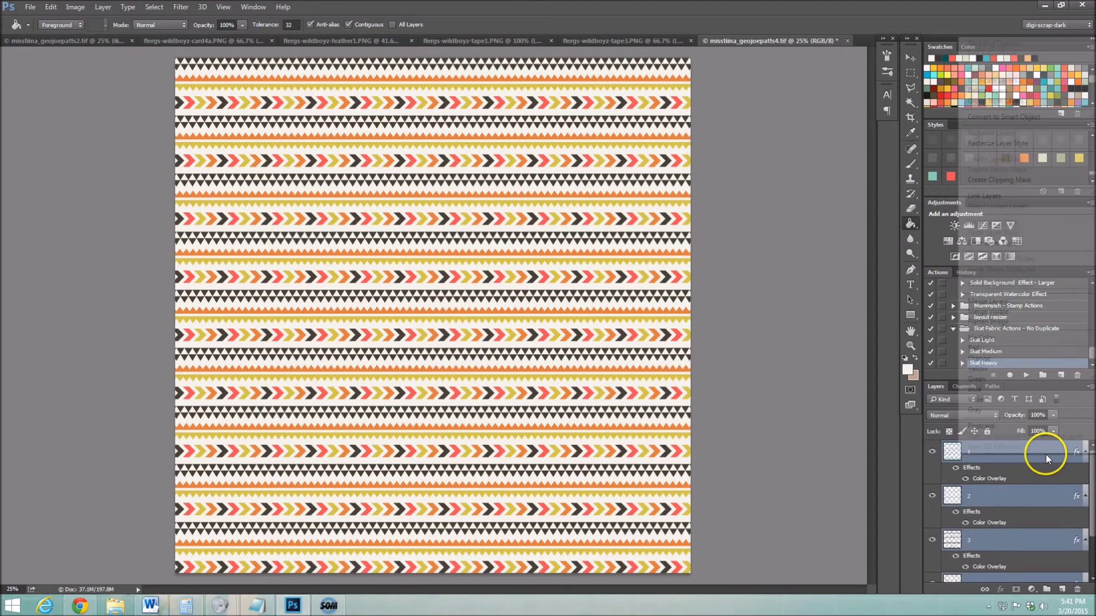
Rasterize the colour overlay styles on layers 1–4, then select only layer 1
left_click(1012, 147)
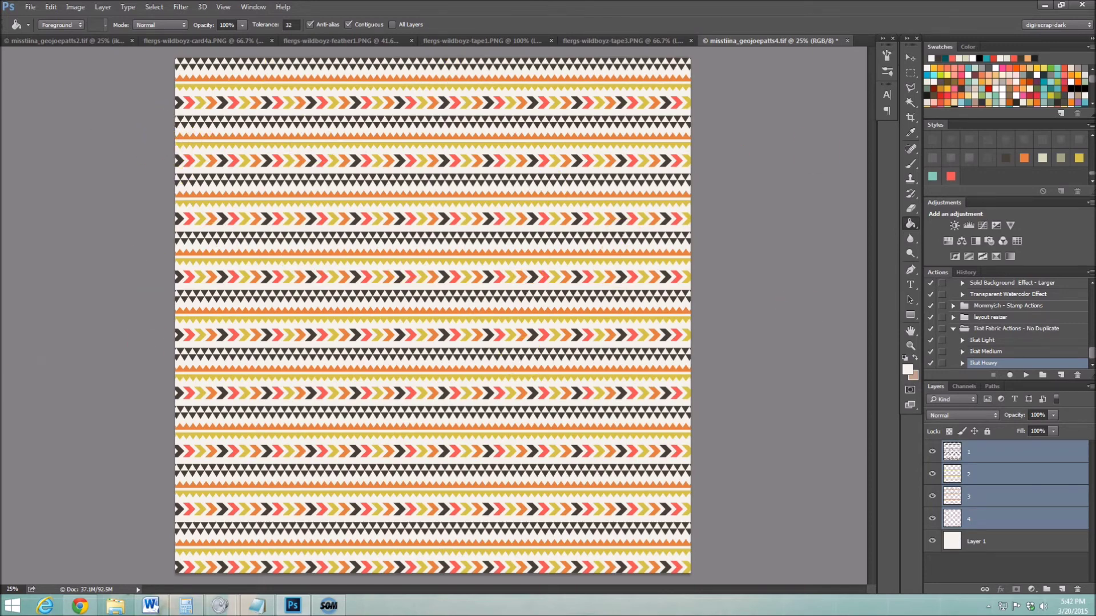
left_click(992, 452)
Play the Ikat Light action on layer 1 and Ikat Medium on layer 2
left_click(1002, 340)
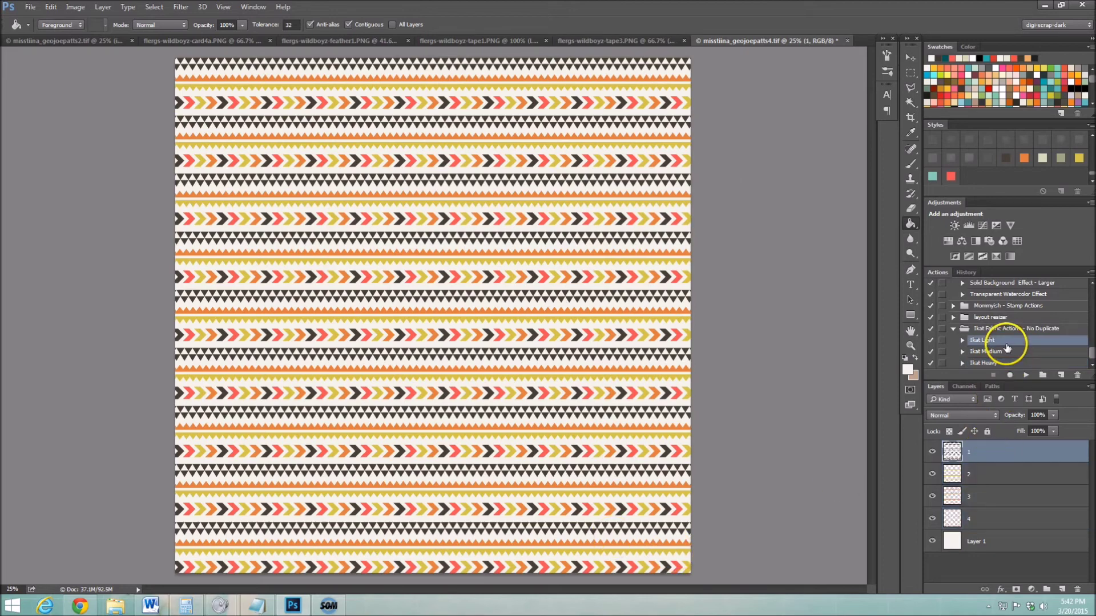
left_click(1008, 352)
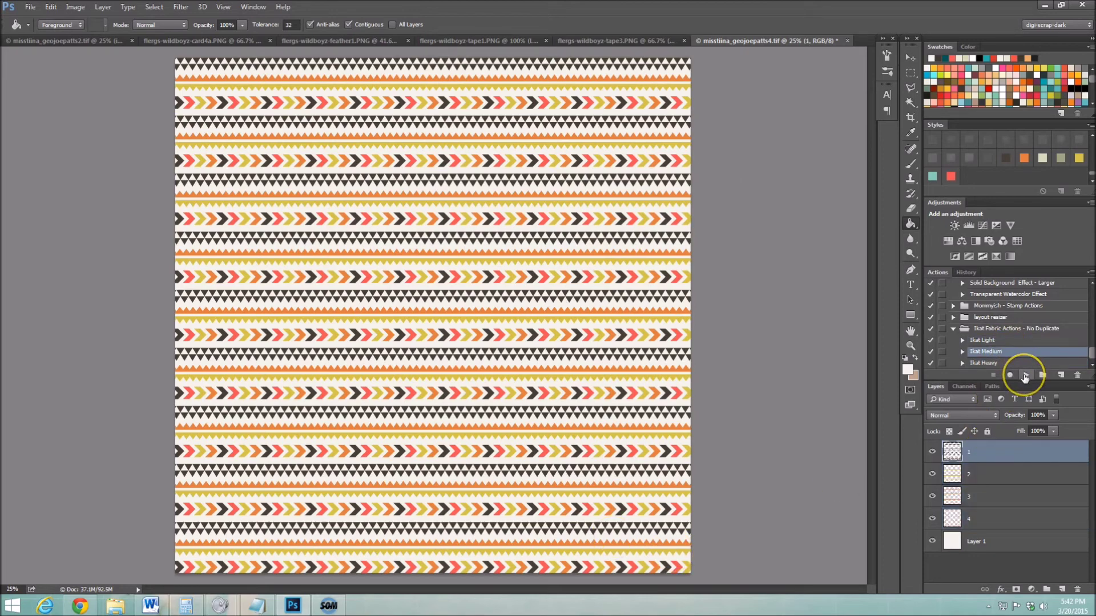
left_click(1025, 377)
left_click(986, 341)
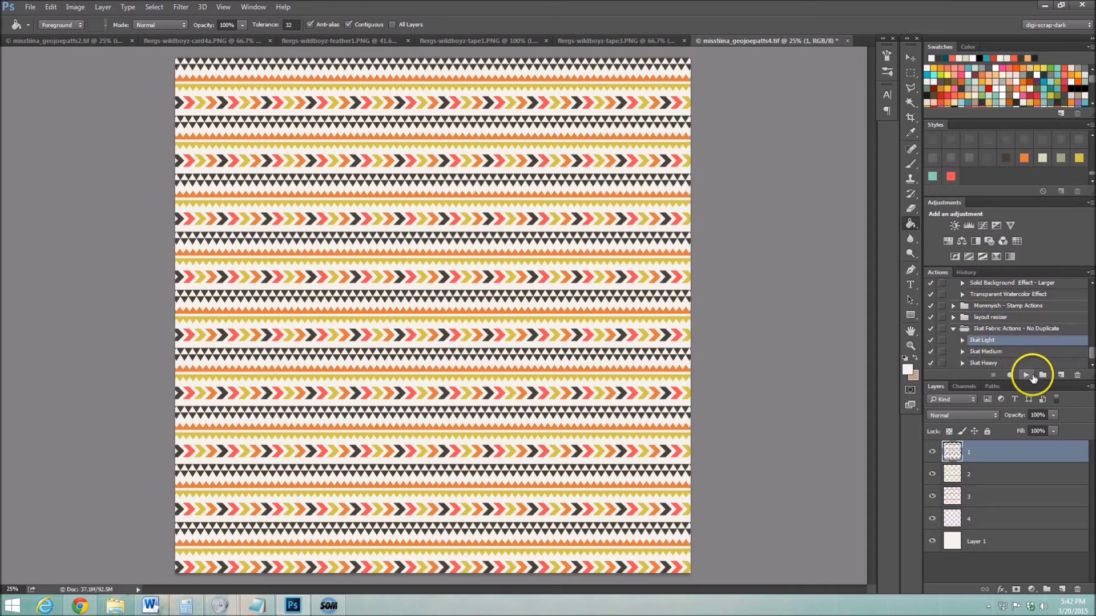
left_click(1027, 376)
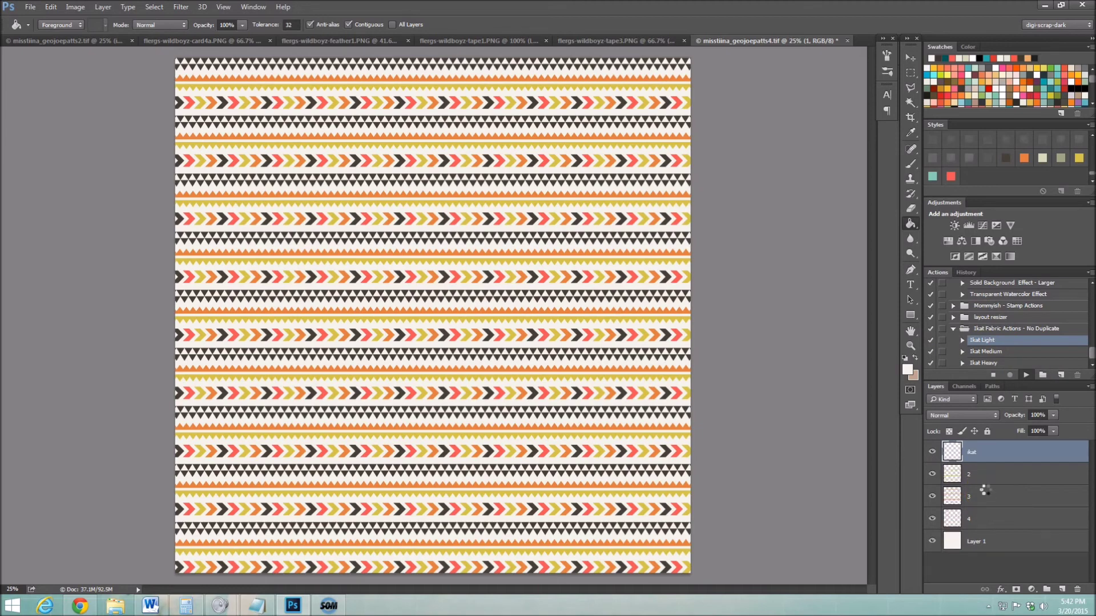
left_click(1000, 476)
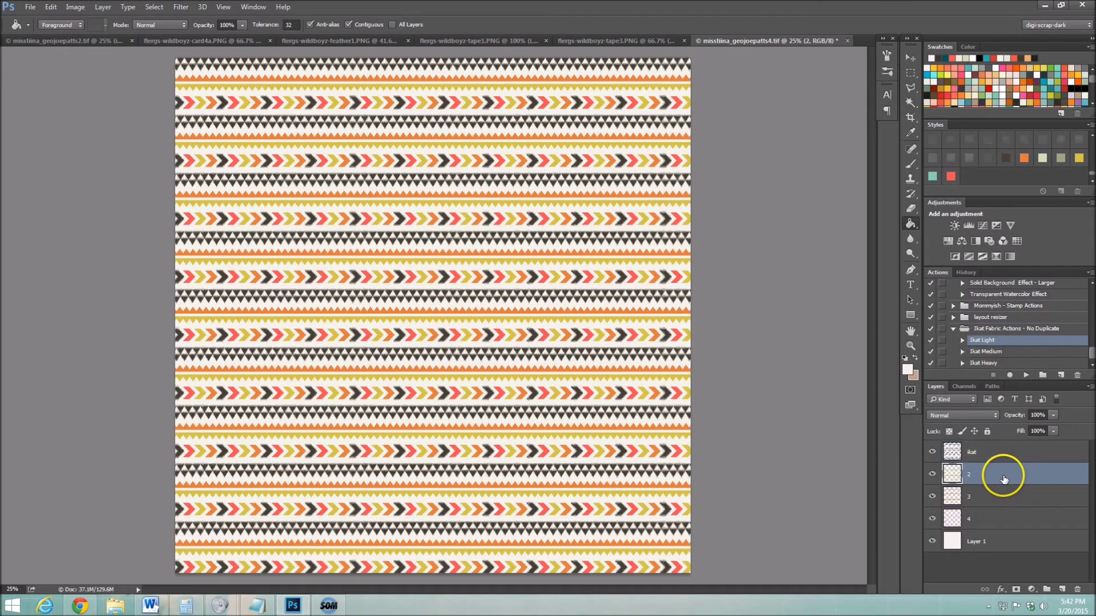
left_click(989, 352)
left_click(1022, 374)
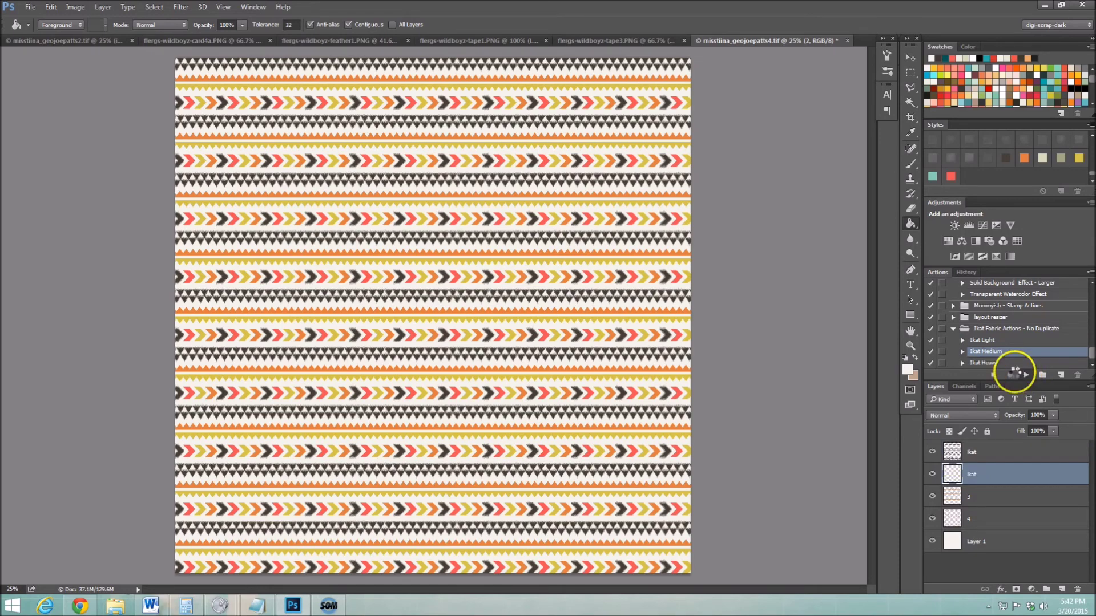
Play Ikat Light on layer 3 and Ikat Medium on layer 4, then zoom in on the edges
left_click(1014, 496)
left_click(982, 340)
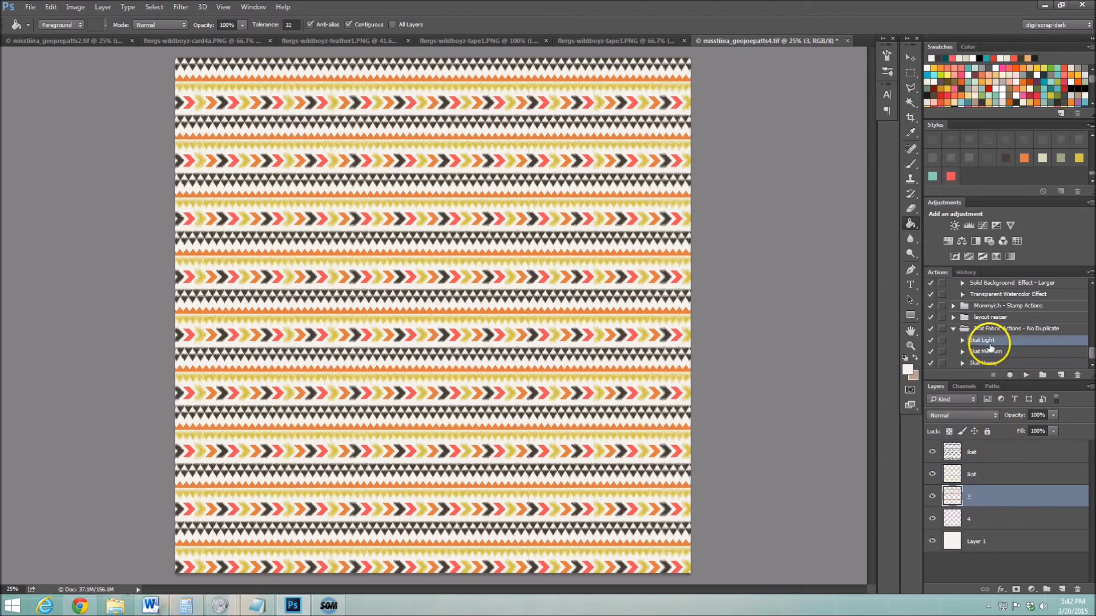
left_click(1026, 377)
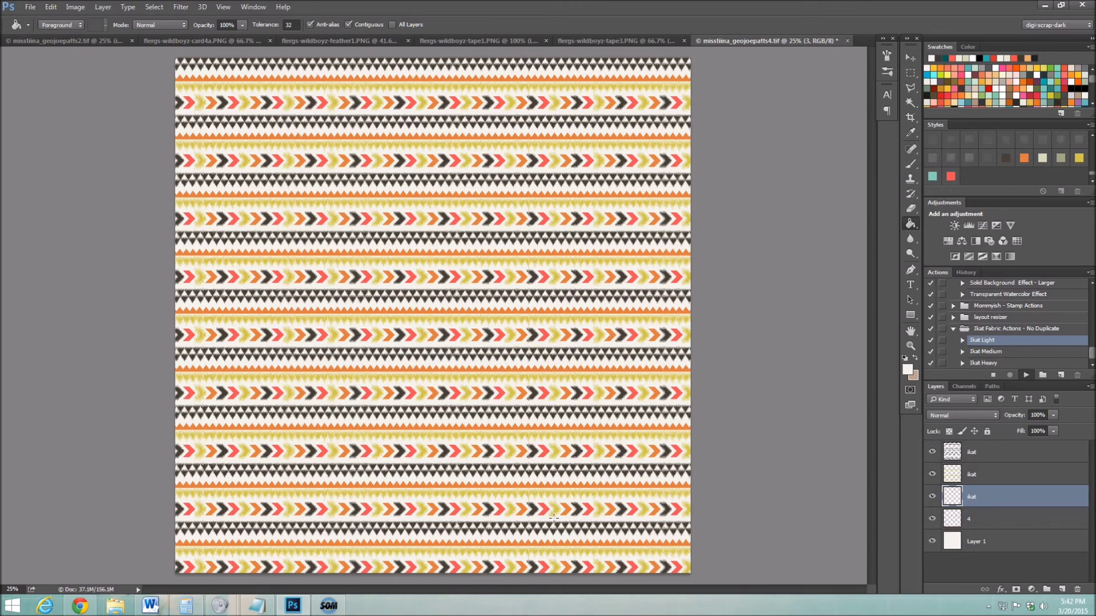
left_click(529, 451)
left_click(1013, 522)
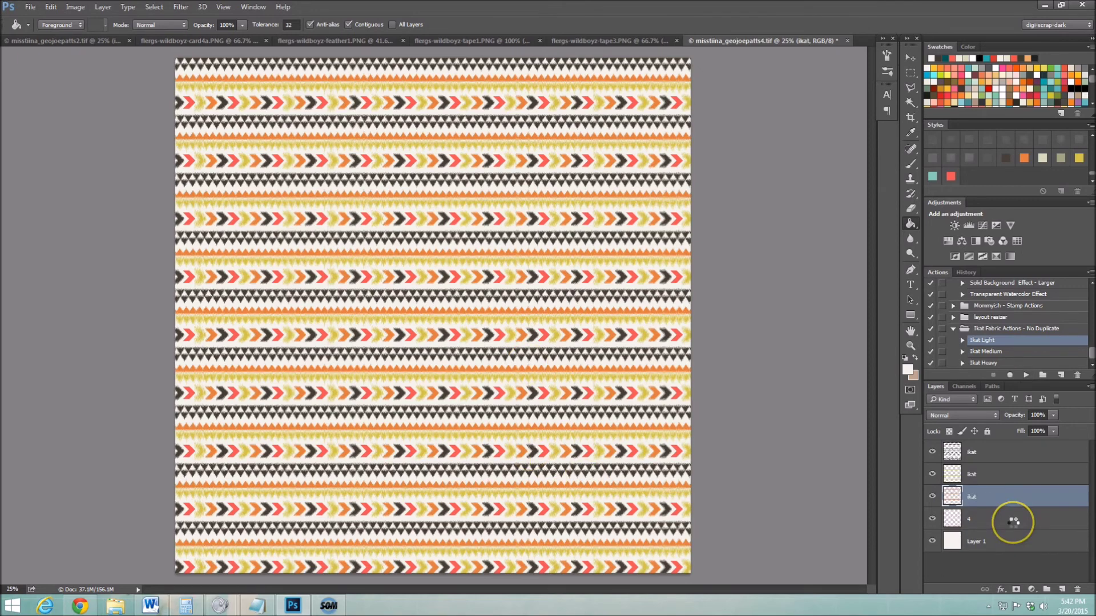
left_click(1005, 352)
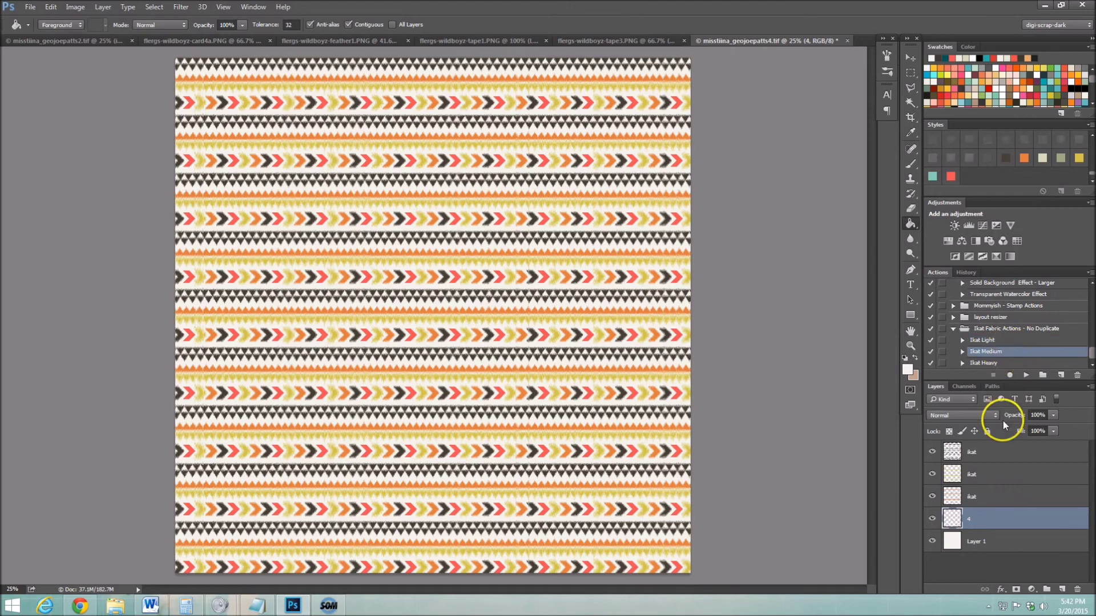
left_click(1023, 376)
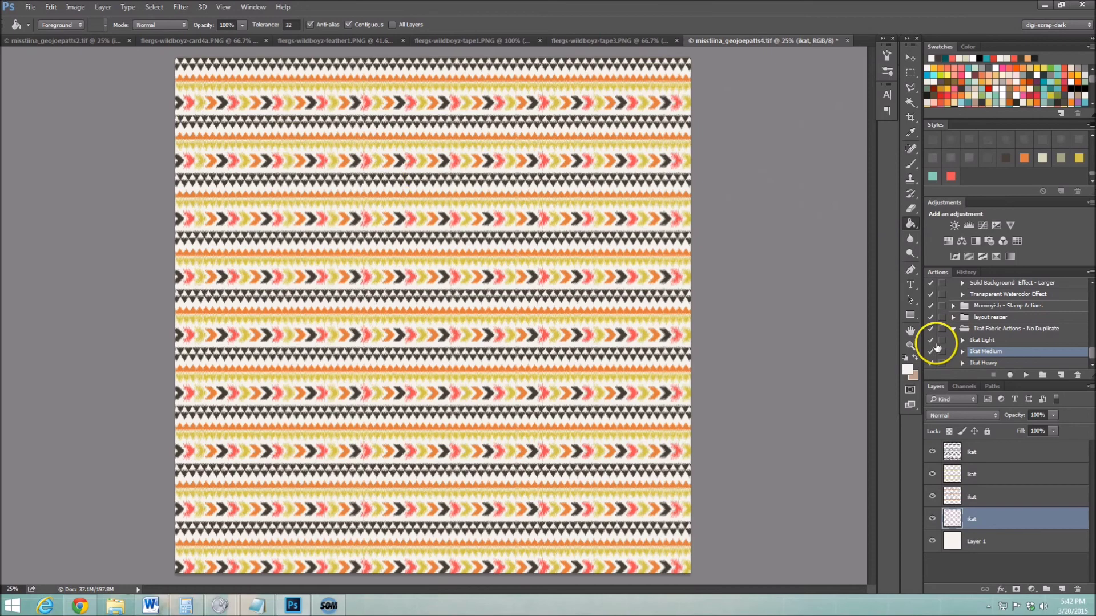
left_click(911, 347)
left_click(465, 381)
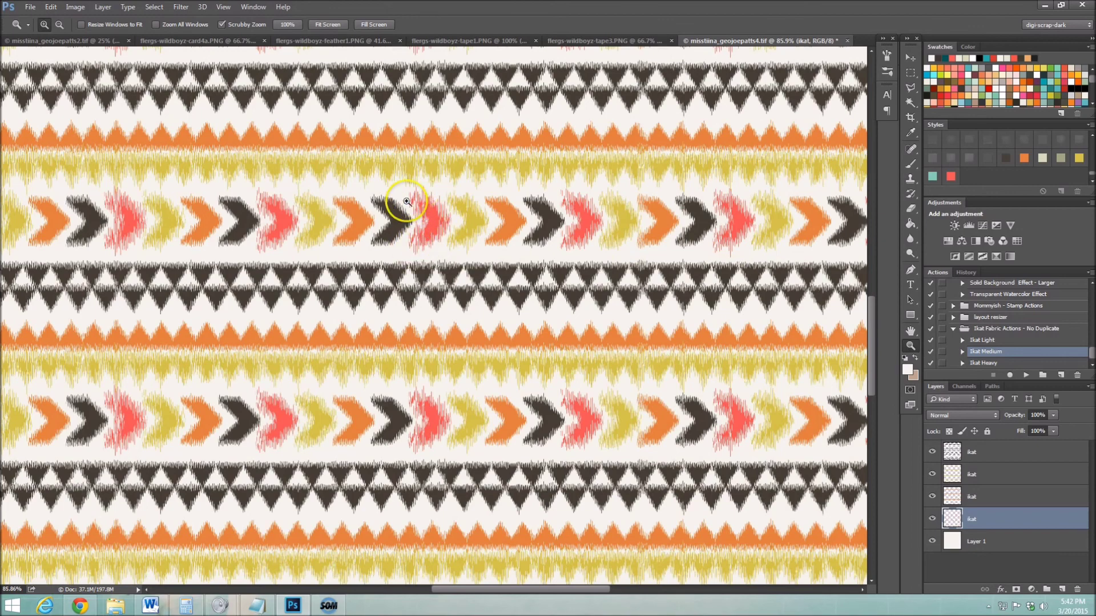
Zoom back out to 25% to see the whole frayed ikat tile
scroll(452, 306, "down", 5)
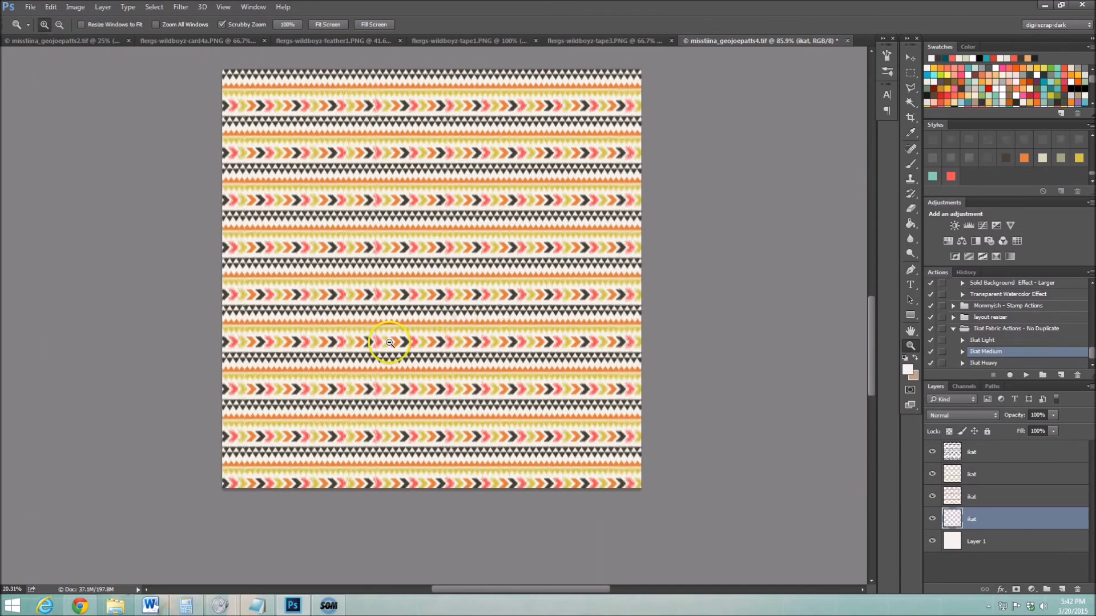
scroll(379, 188, "up", 3)
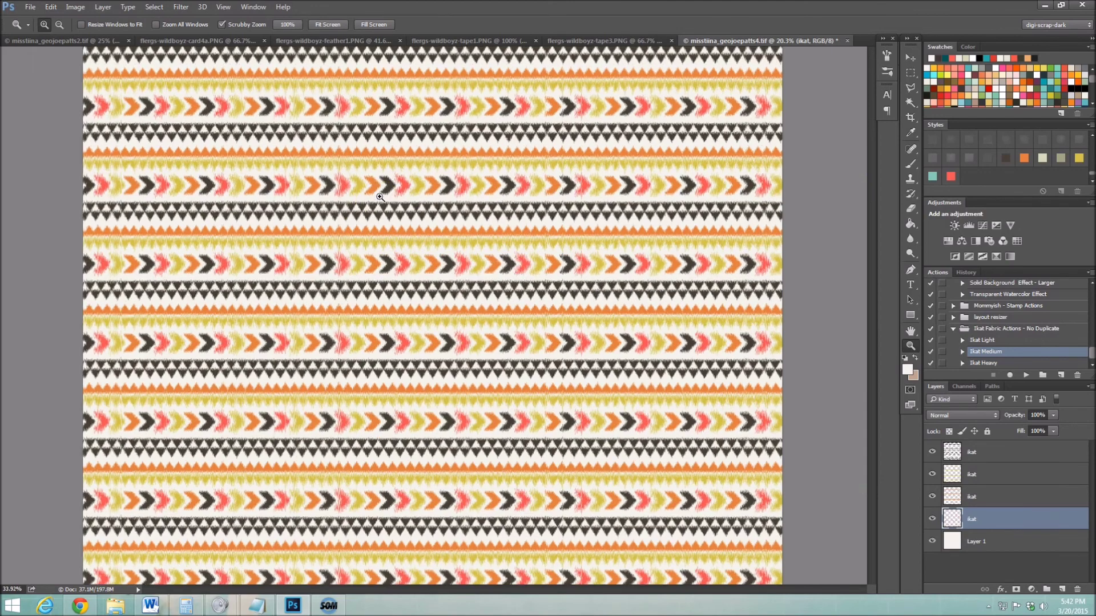
scroll(380, 197, "down", 1)
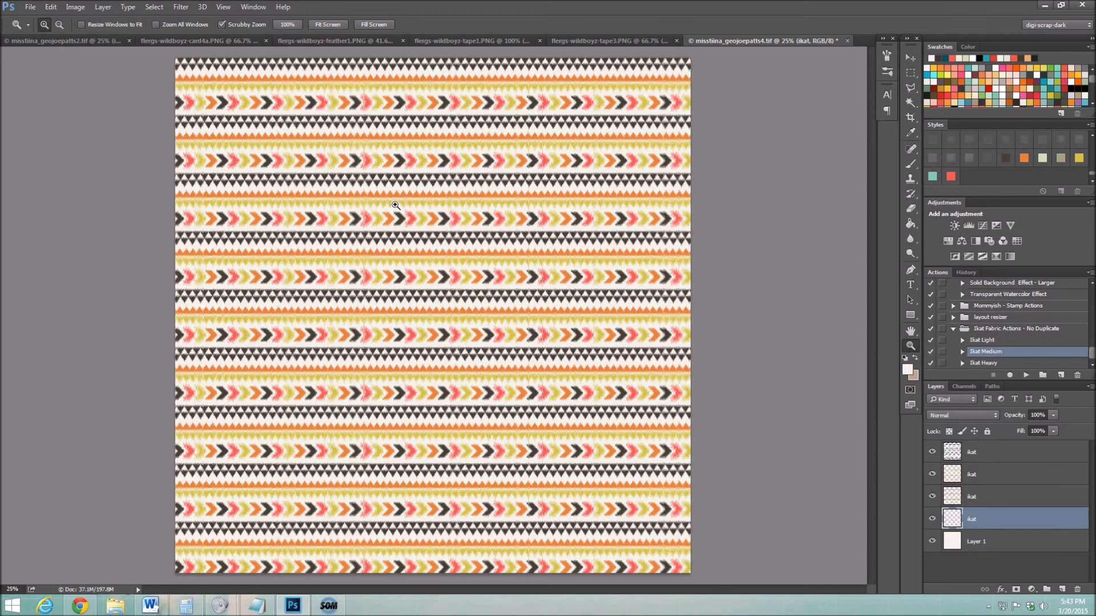
left_click(399, 201)
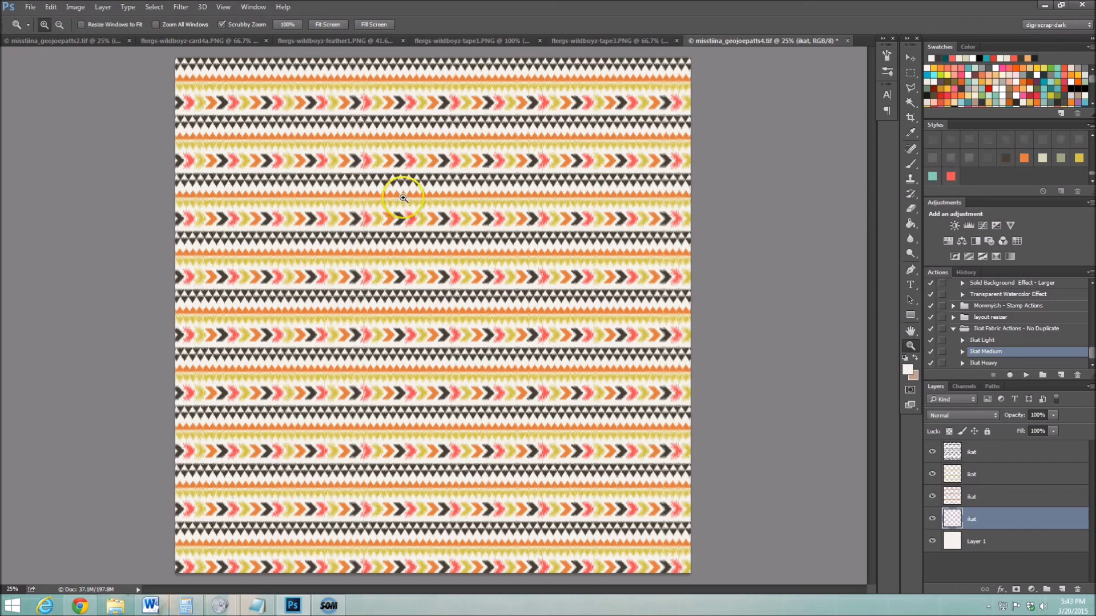